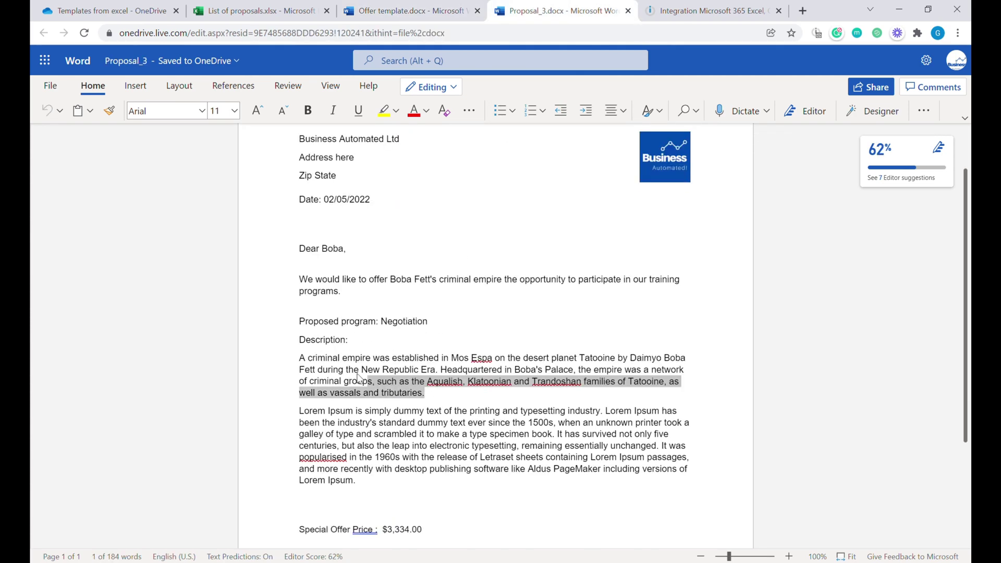
Step: Paste the Jabba row (Hutt Clan, Gardening, $400.00) into row 5 of List of proposals
{"action": "scroll", "coordinate": [359, 379], "scroll_direction": "down", "scroll_amount": 1}
{"action": "left_click", "coordinate": [401, 466]}
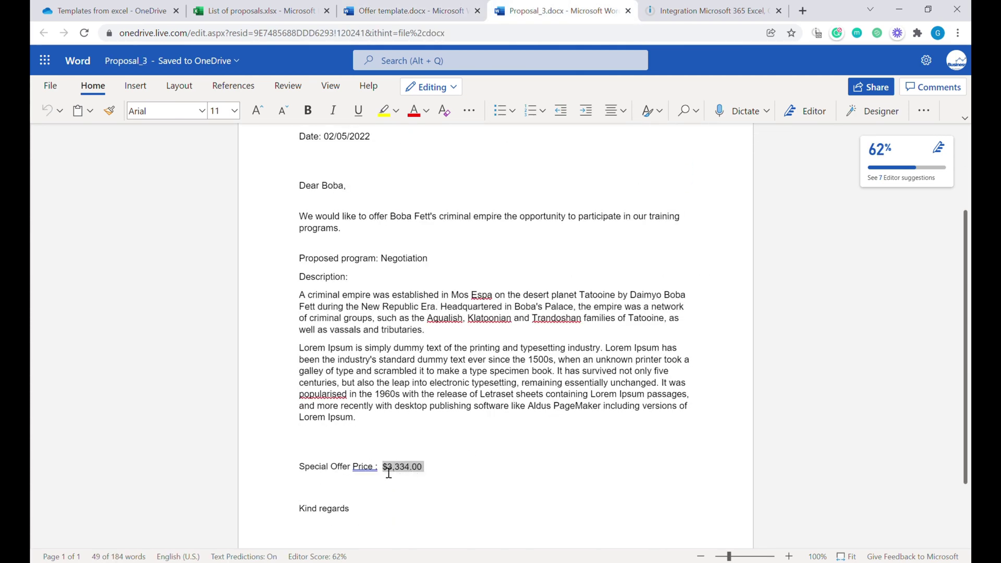
{"action": "left_click", "coordinate": [235, 13]}
{"action": "key", "text": "ctrl+v"}
{"action": "left_click", "coordinate": [90, 231]}
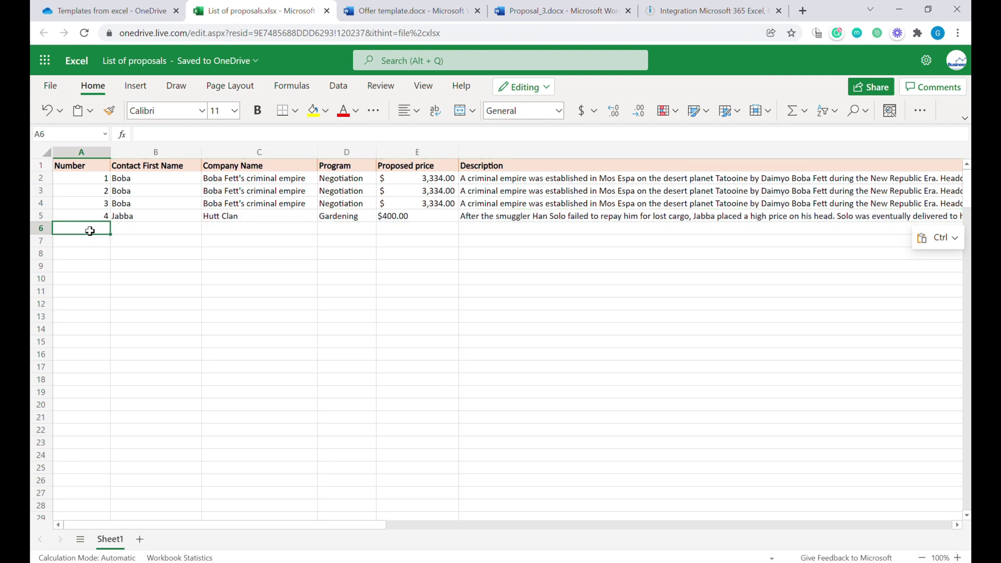
{"action": "key", "text": "ctrl+9"}
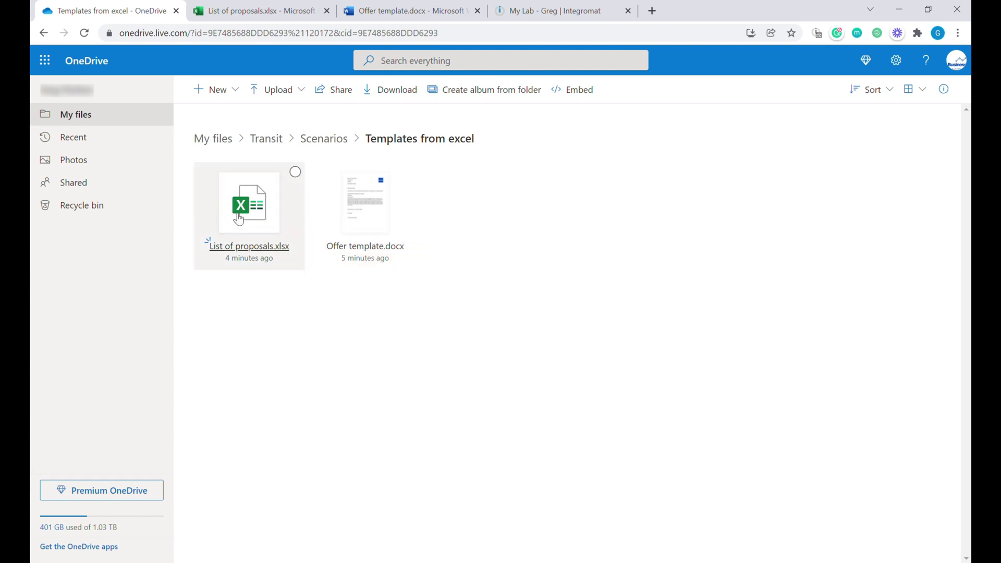
Step: Open List of proposals and review headers Number, Contact First Name, Company Name, Program, Proposed price, Description
{"action": "left_click", "coordinate": [283, 207]}
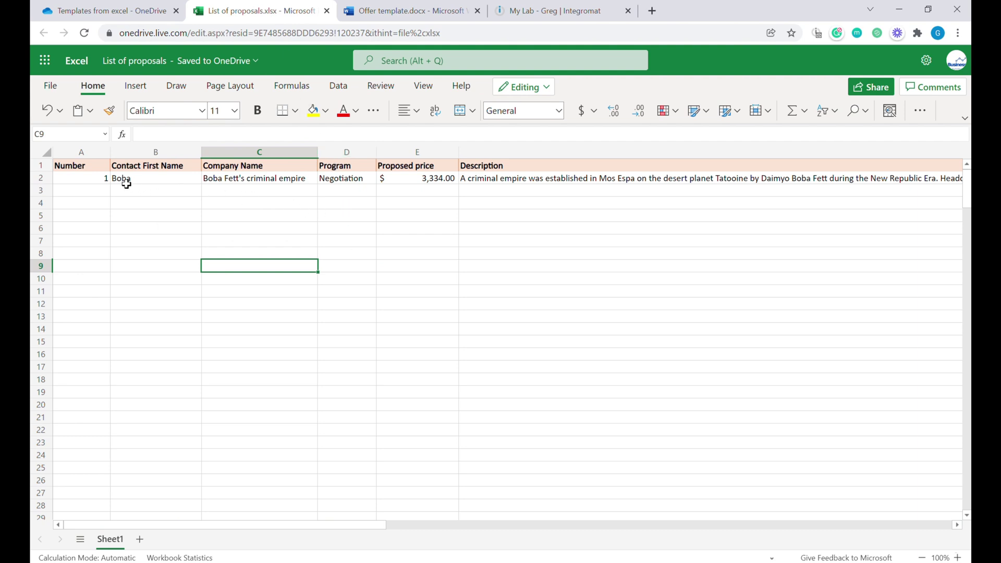
{"action": "left_click_drag", "start_coordinate": [88, 169], "coordinate": [510, 165]}
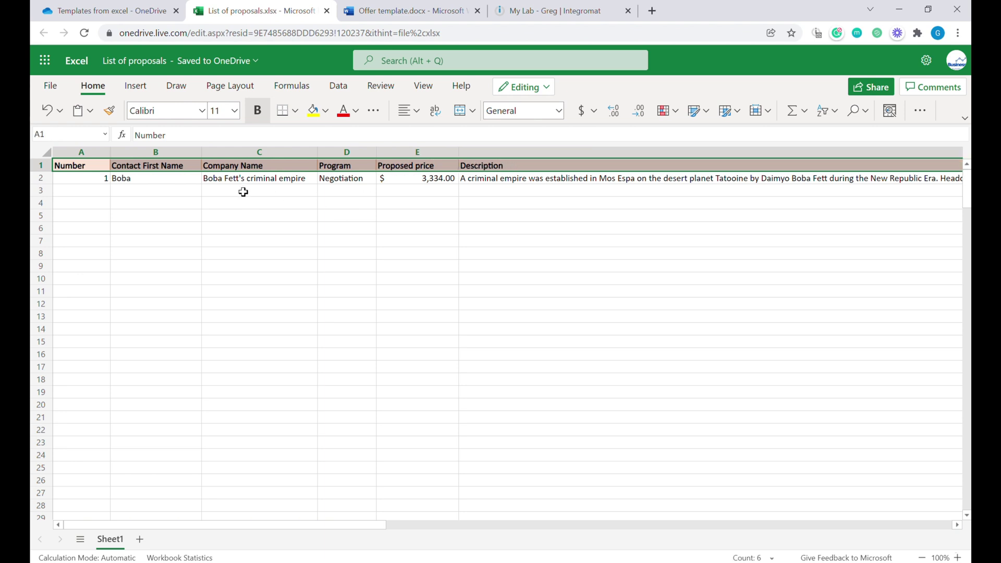
{"action": "left_click", "coordinate": [164, 196]}
{"action": "left_click", "coordinate": [85, 167]}
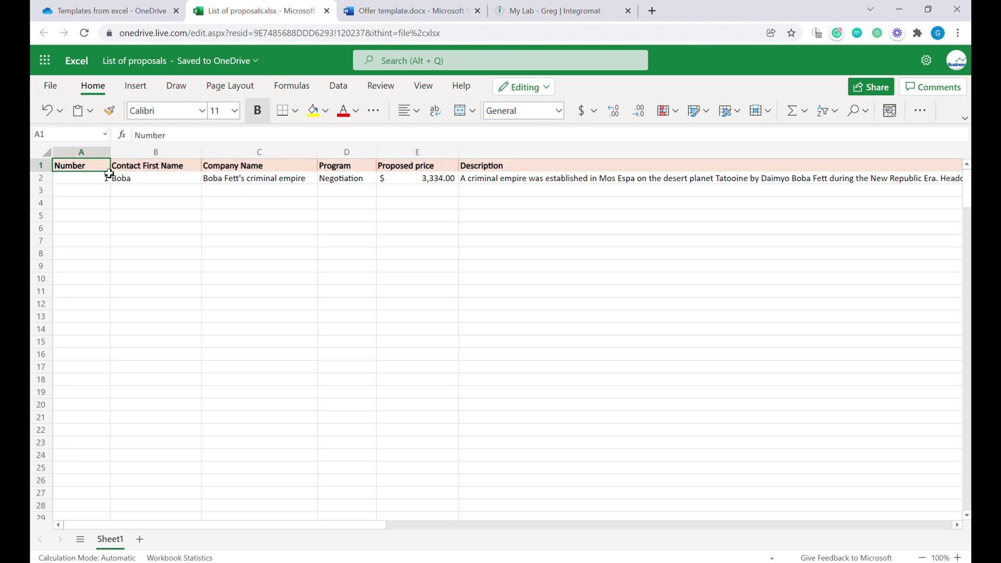
{"action": "left_click_drag", "start_coordinate": [99, 182], "coordinate": [109, 305]}
{"action": "left_click", "coordinate": [182, 168]}
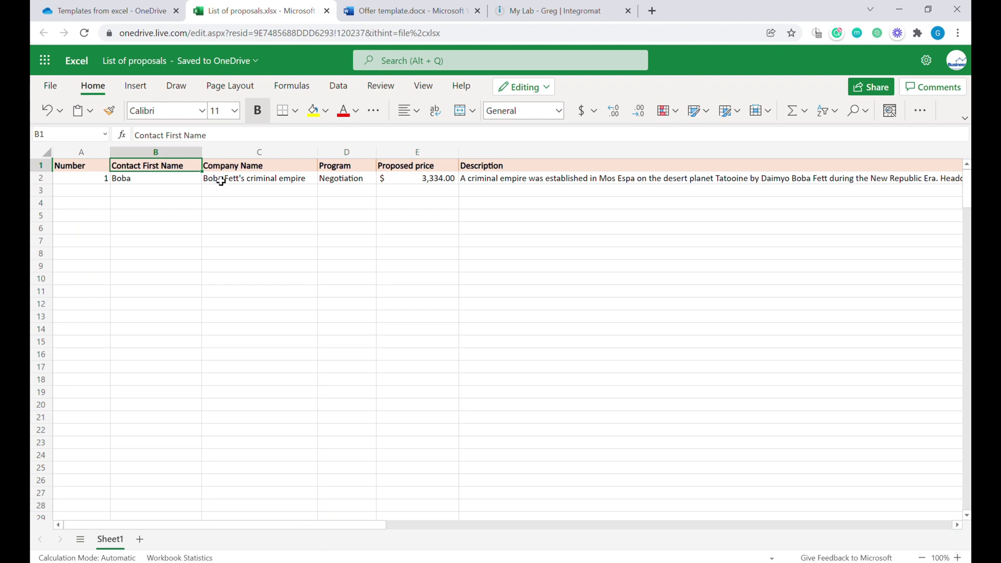
{"action": "left_click", "coordinate": [274, 167]}
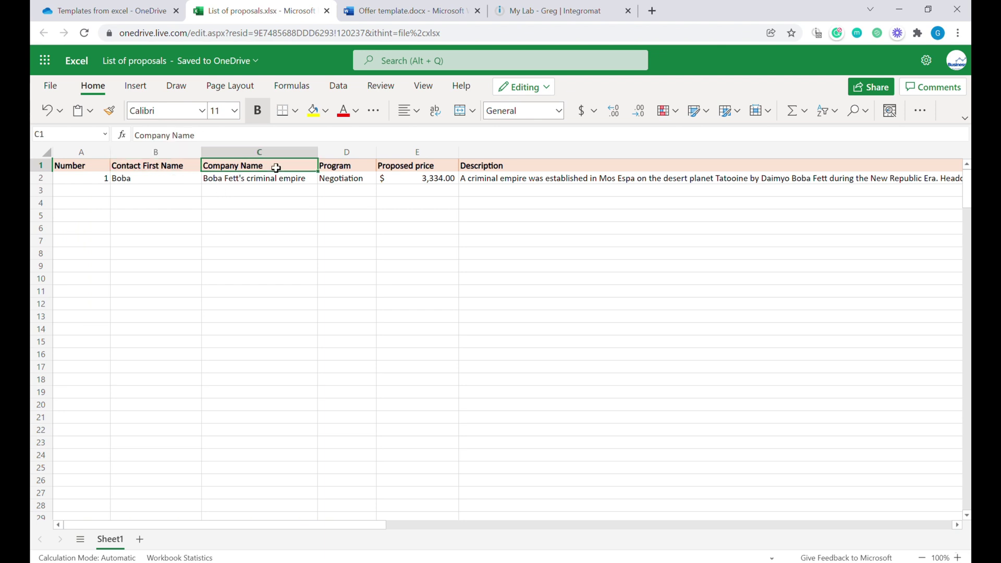
{"action": "left_click", "coordinate": [361, 168]}
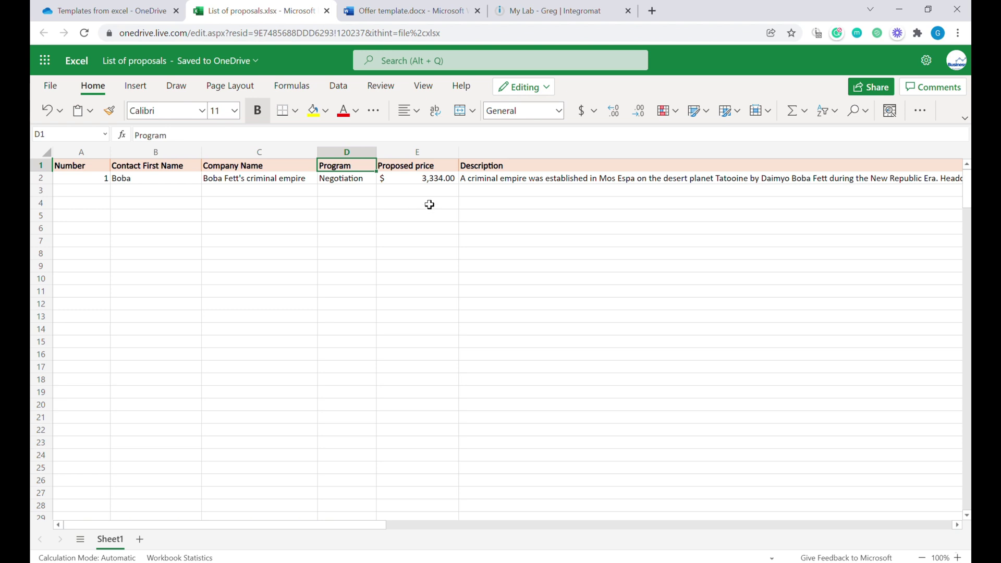
{"action": "left_click", "coordinate": [427, 170]}
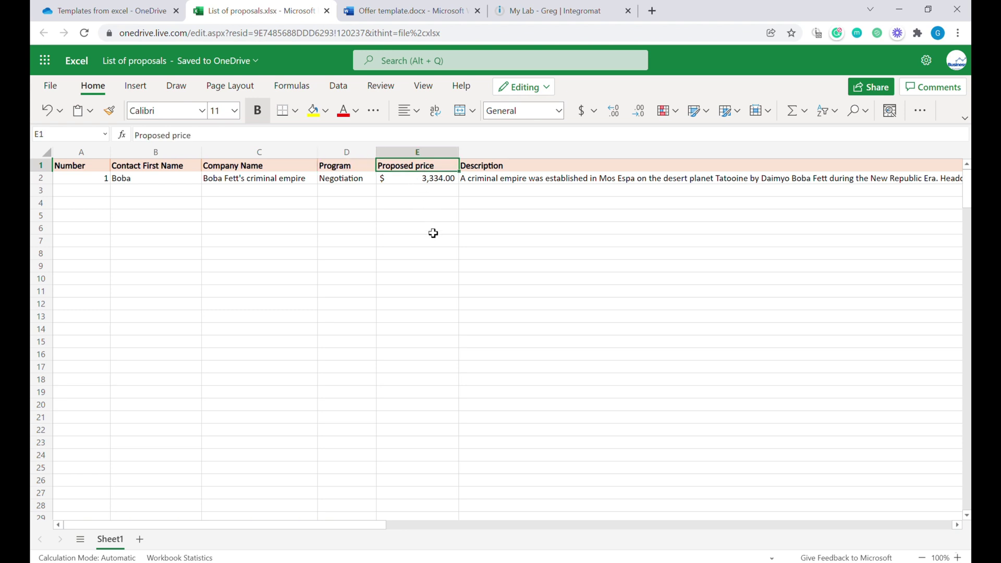
{"action": "left_click", "coordinate": [515, 169]}
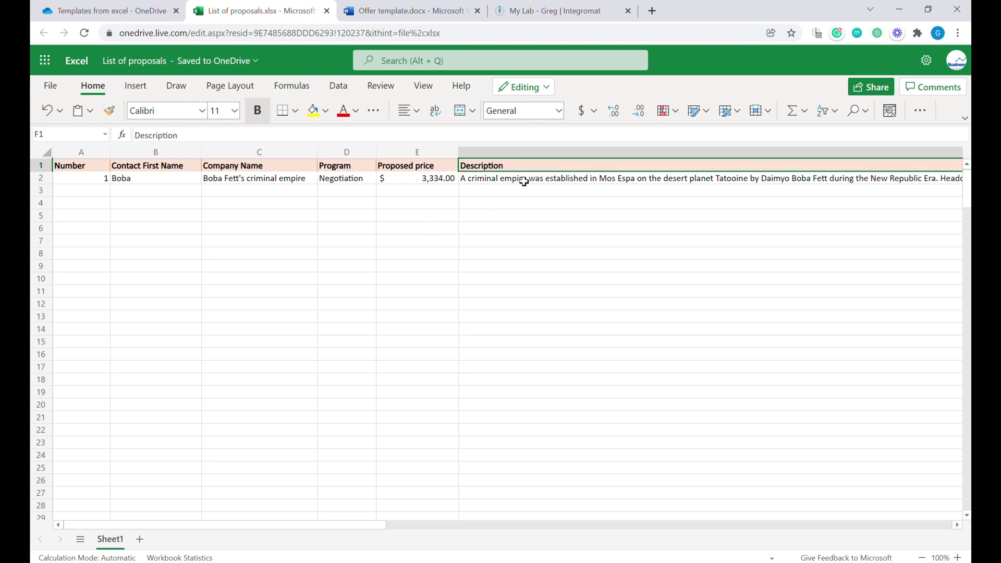
{"action": "left_click", "coordinate": [408, 13]}
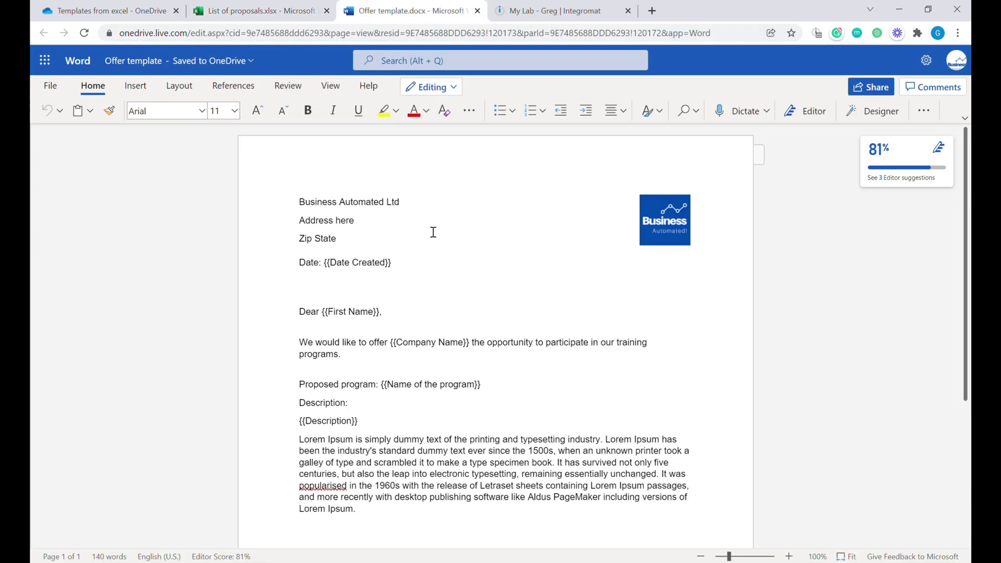
{"action": "scroll", "coordinate": [399, 262], "scroll_direction": "down", "scroll_amount": 1}
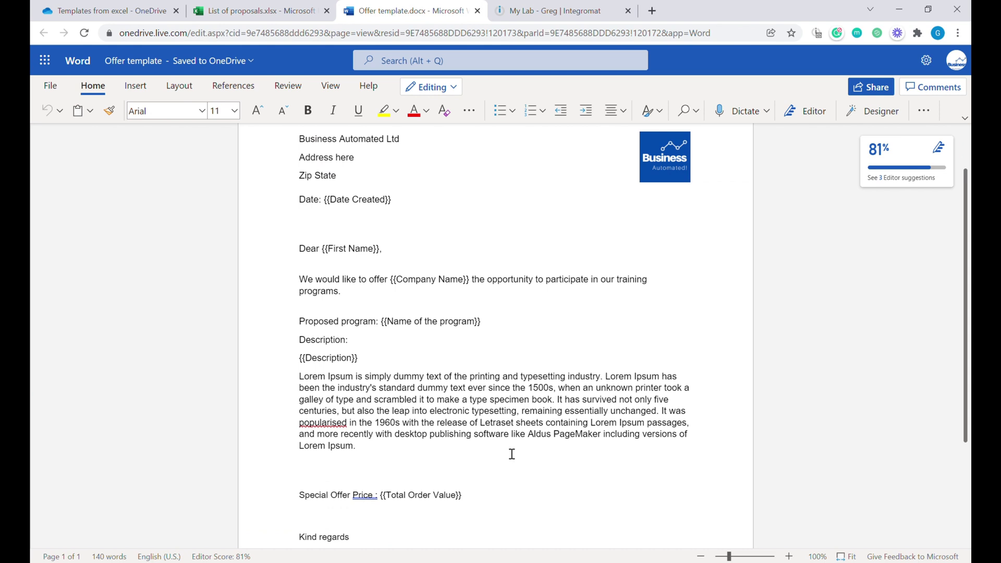
{"action": "left_click", "coordinate": [359, 200]}
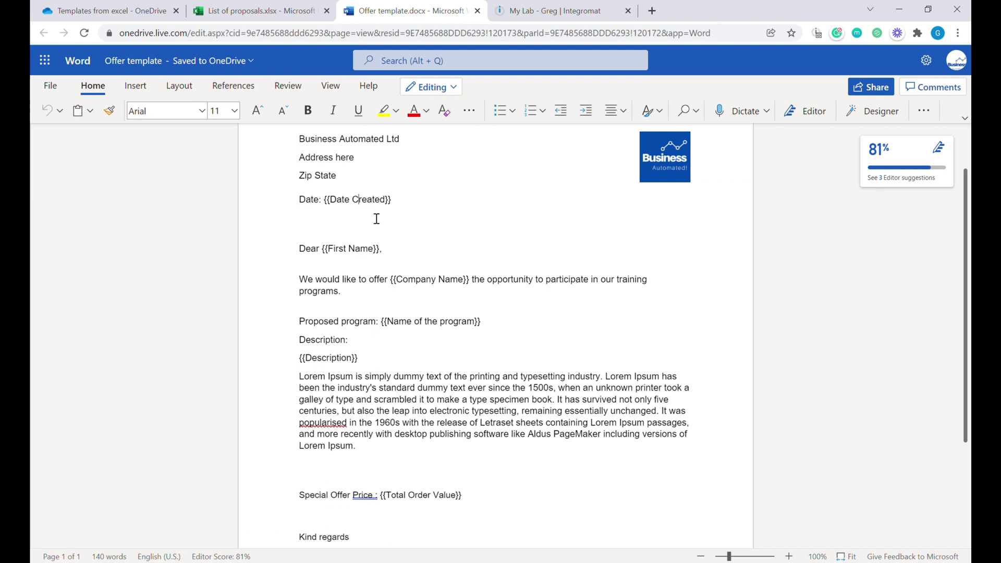
{"action": "left_click", "coordinate": [411, 228]}
{"action": "scroll", "coordinate": [349, 256], "scroll_direction": "up", "scroll_amount": 1}
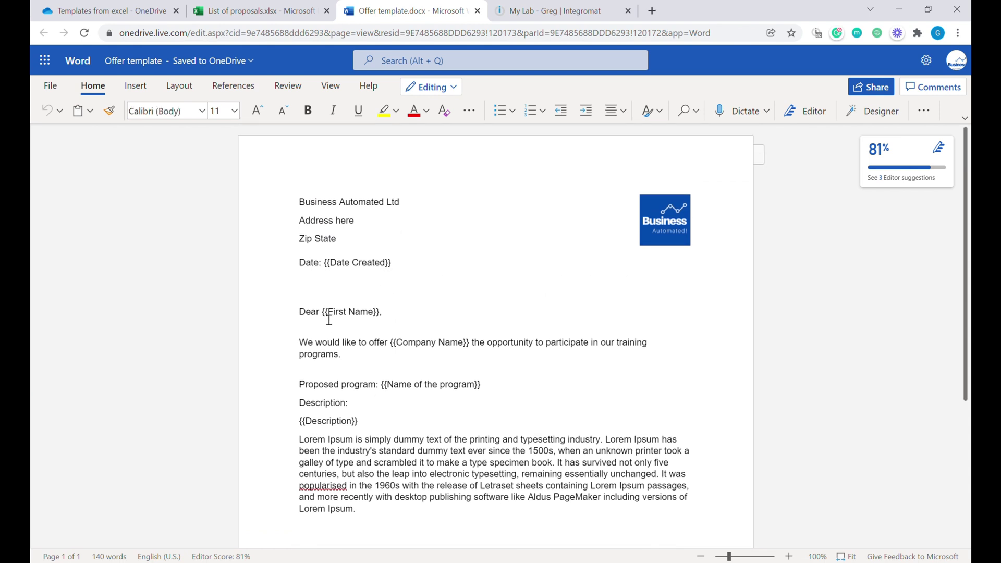
{"action": "left_click_drag", "start_coordinate": [329, 320], "coordinate": [471, 347]}
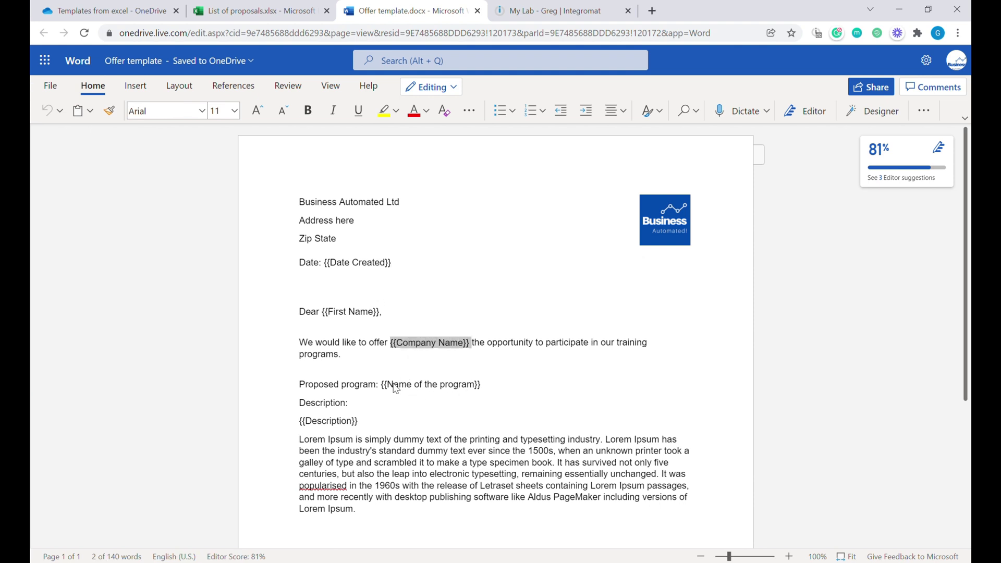
{"action": "left_click_drag", "start_coordinate": [395, 384], "coordinate": [495, 390]}
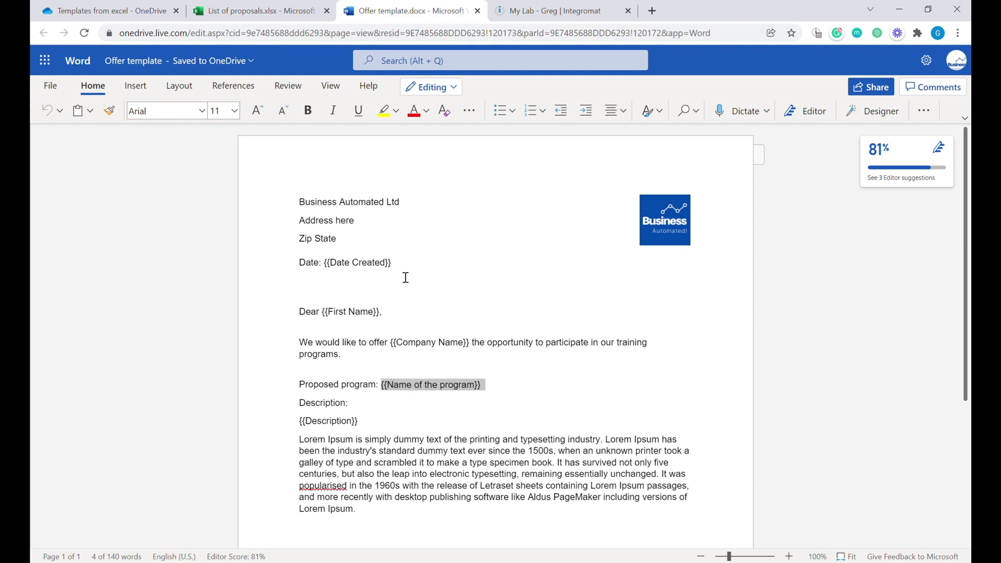
{"action": "scroll", "coordinate": [436, 396], "scroll_direction": "down", "scroll_amount": 3}
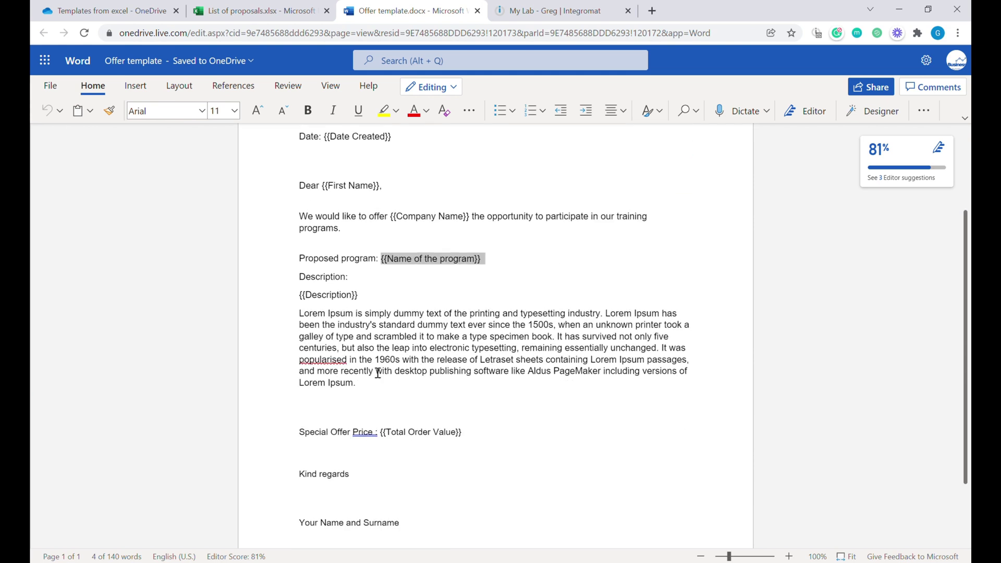
{"action": "left_click_drag", "start_coordinate": [301, 298], "coordinate": [373, 299]}
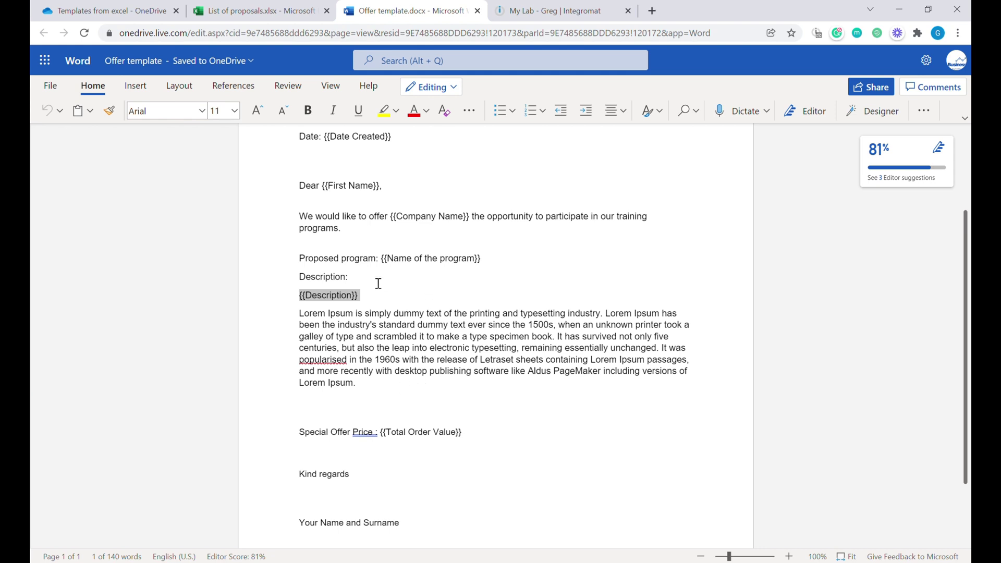
{"action": "left_click", "coordinate": [377, 402]}
{"action": "type", "text": "{{"}
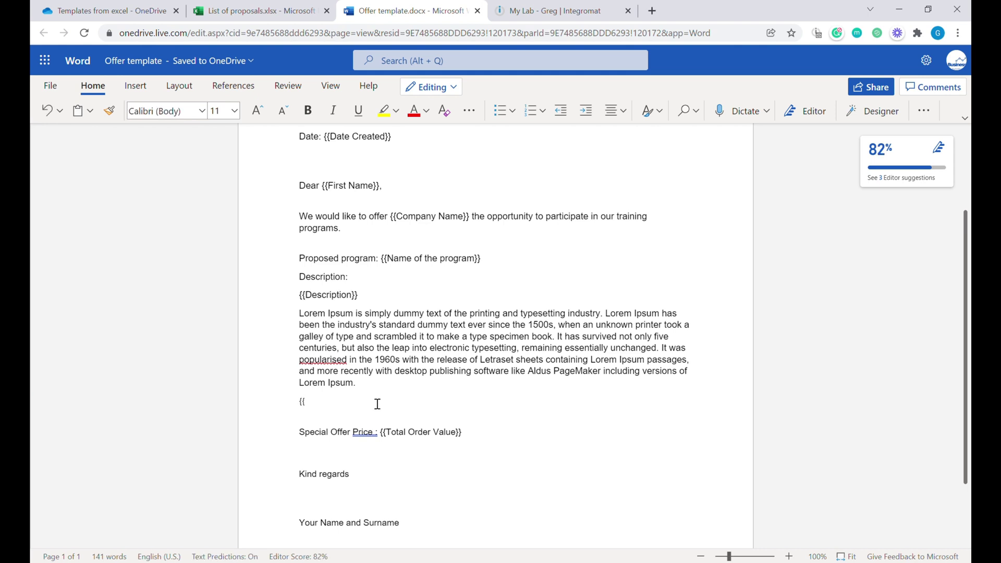
{"action": "type", "text": "New column or variable name"}
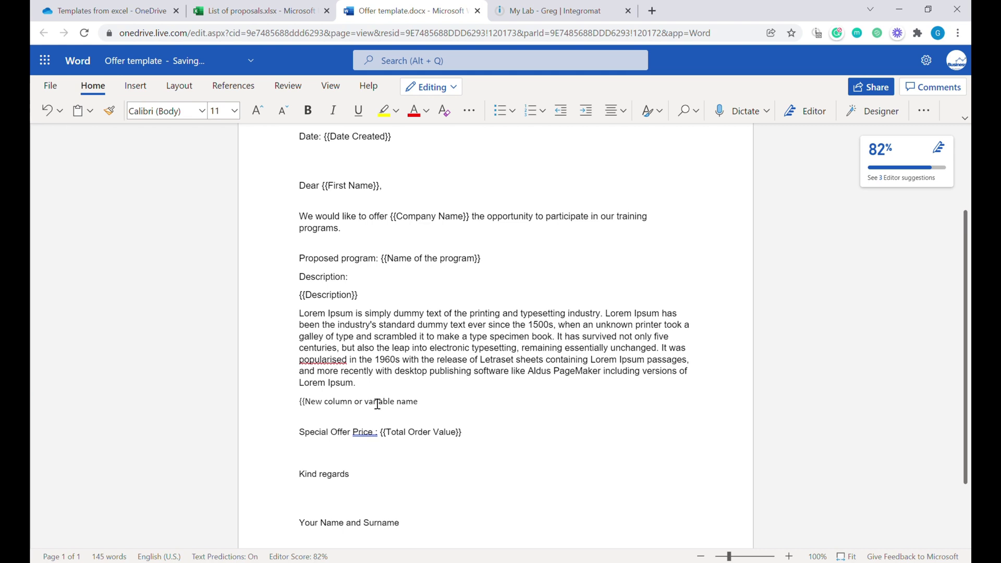
{"action": "type", "text": "}}"}
{"action": "key", "text": "shift+Home"}
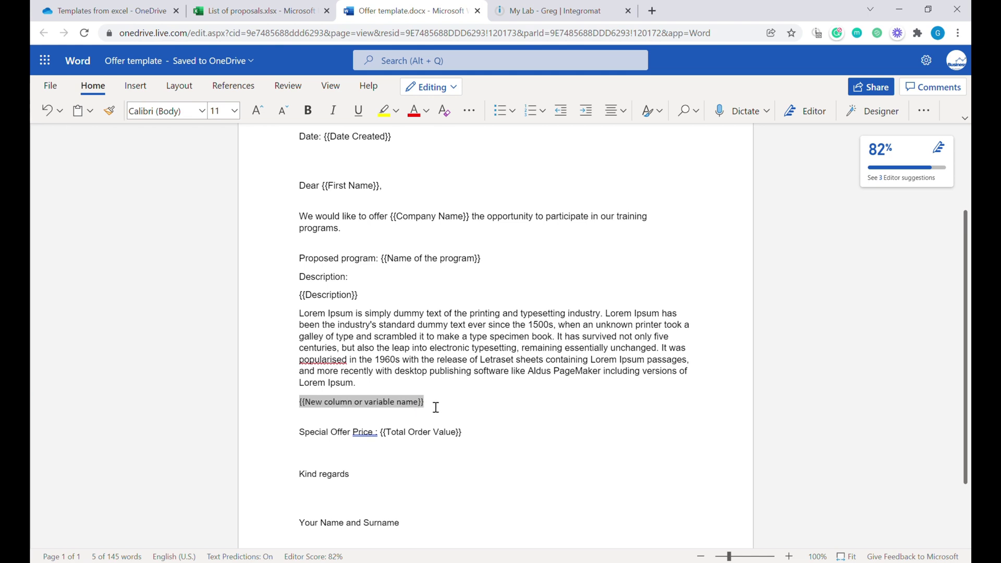
{"action": "left_click", "coordinate": [444, 405]}
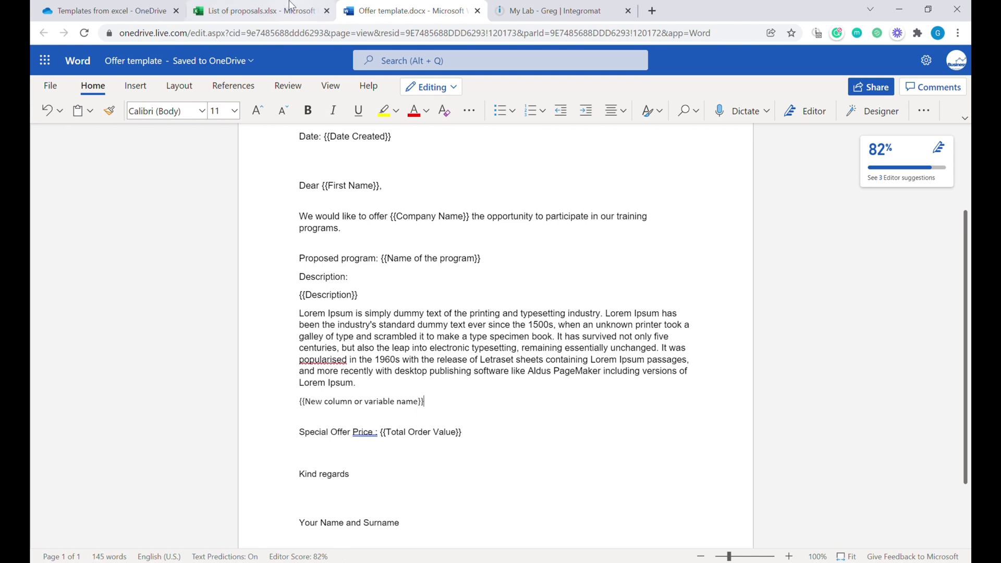
{"action": "left_click_drag", "start_coordinate": [438, 405], "coordinate": [289, 401]}
{"action": "key", "text": "Delete"}
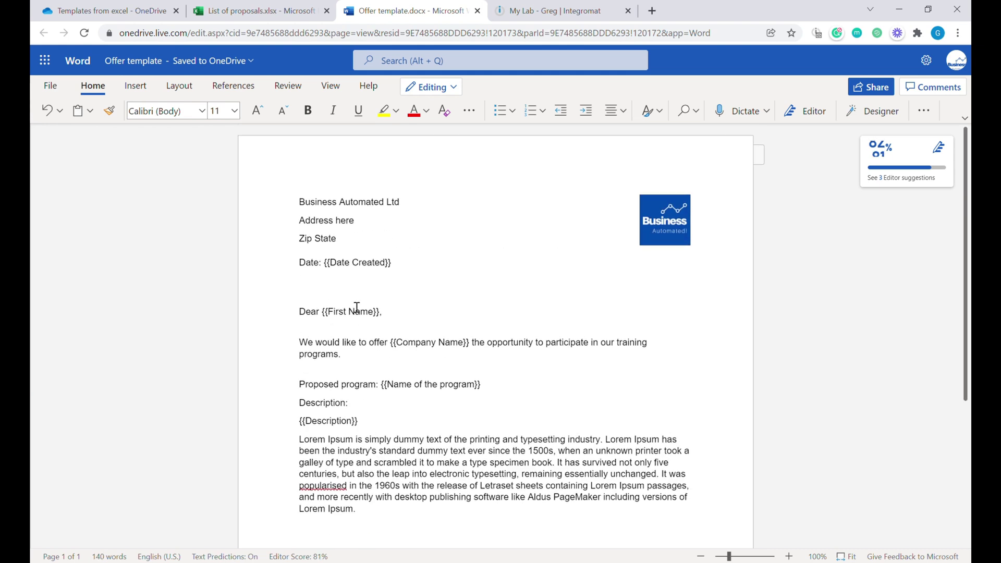
Step: Check row 2's Company Name and Description values and the proposal data in rows 2–3
{"action": "left_click", "coordinate": [365, 194]}
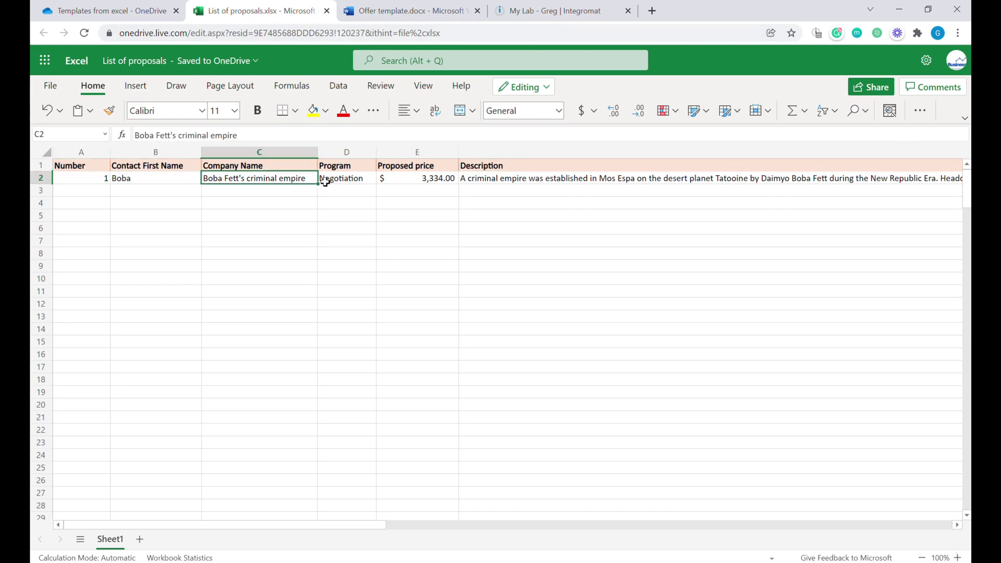
{"action": "left_click", "coordinate": [417, 178]}
{"action": "left_click", "coordinate": [532, 185]}
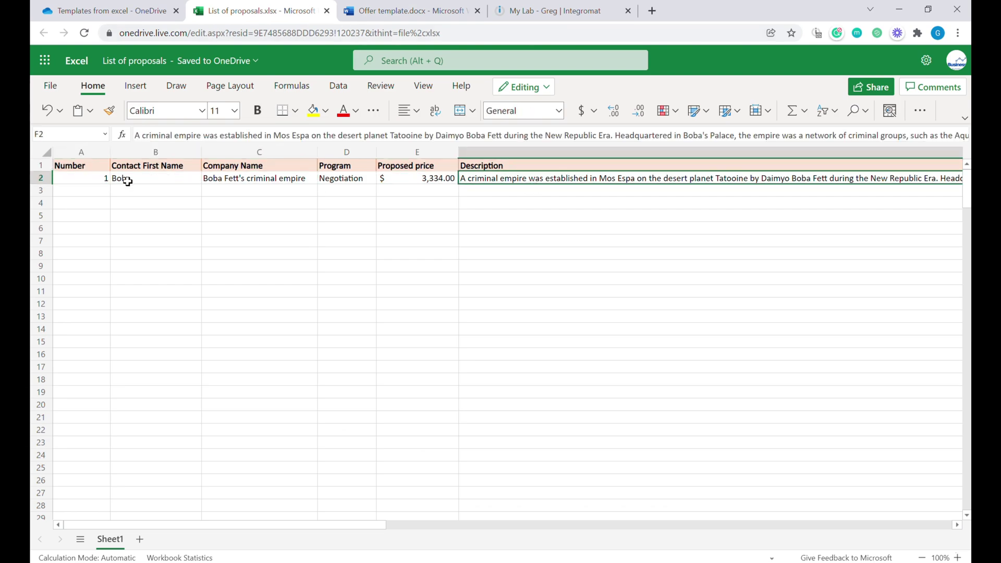
{"action": "left_click_drag", "start_coordinate": [88, 183], "coordinate": [527, 185]}
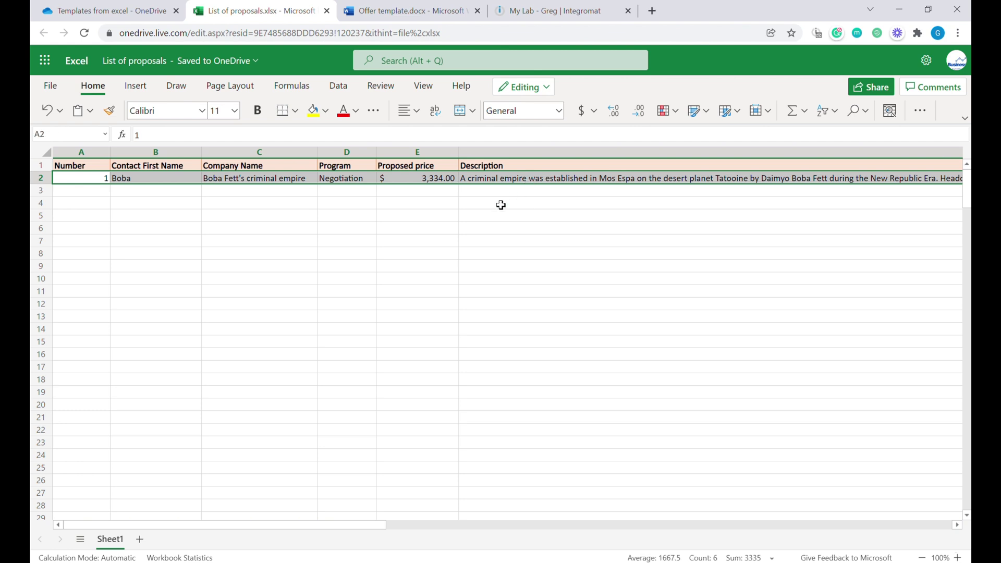
{"action": "left_click", "coordinate": [409, 11]}
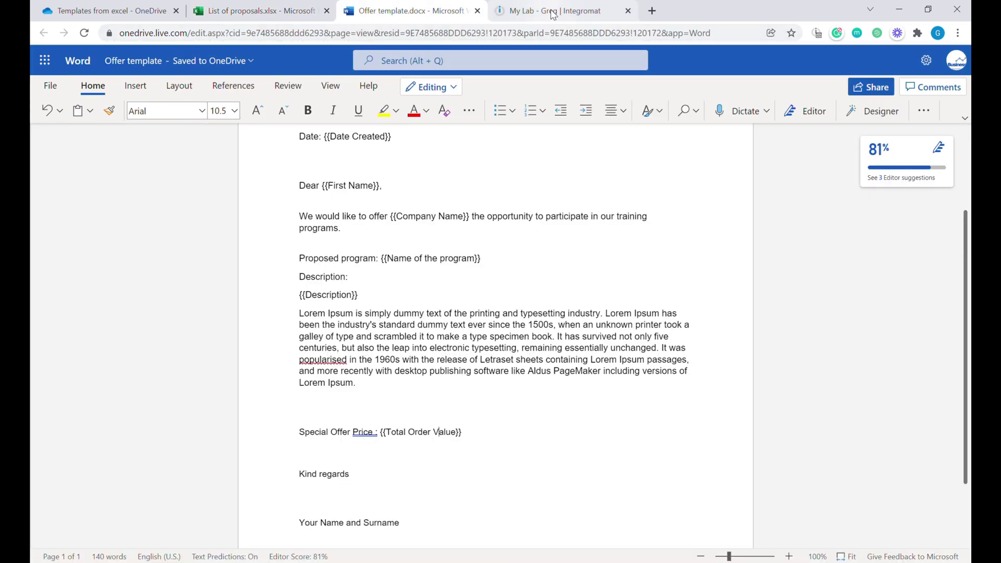
{"action": "left_click", "coordinate": [571, 17]}
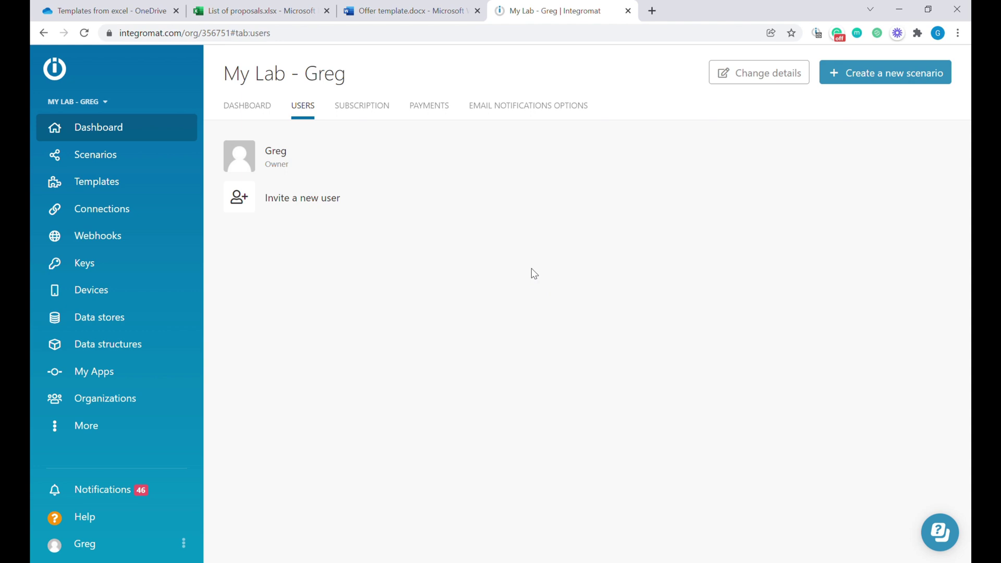
Step: Create a new scenario and search 'excel' to pick Microsoft 365 Excel as the first module's app
{"action": "left_click", "coordinate": [956, 78]}
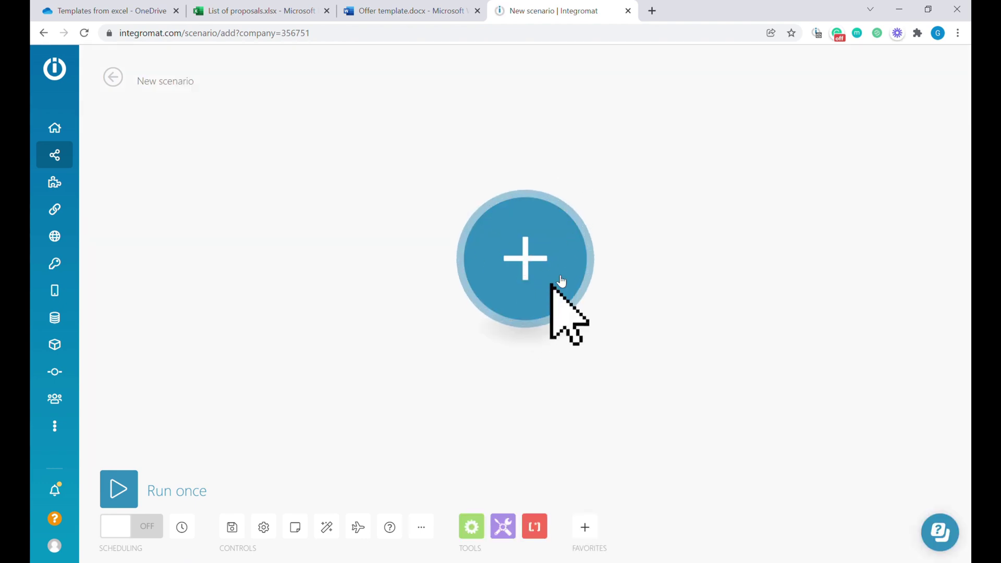
{"action": "left_click", "coordinate": [540, 260]}
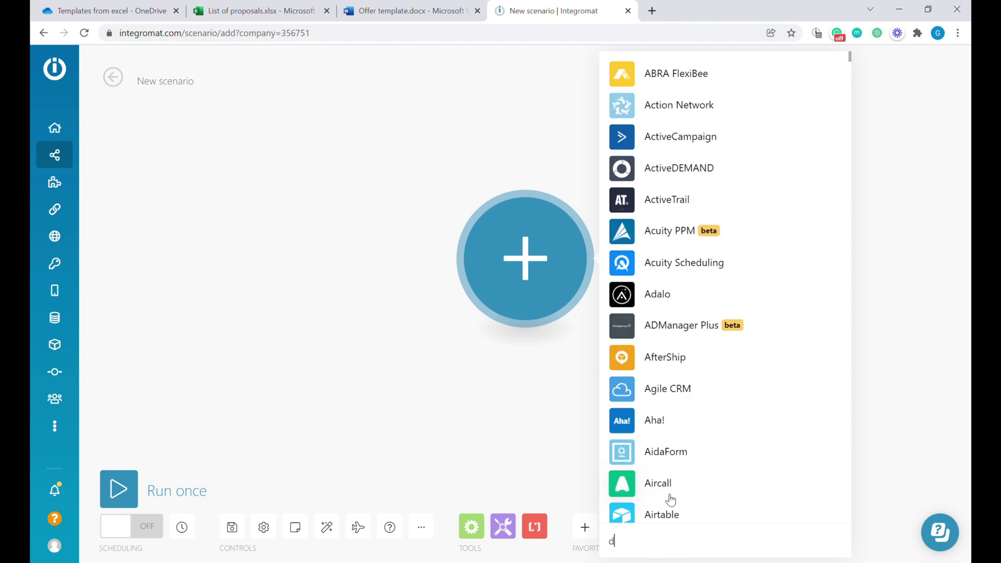
{"action": "type", "text": "excel"}
{"action": "left_click", "coordinate": [752, 229]}
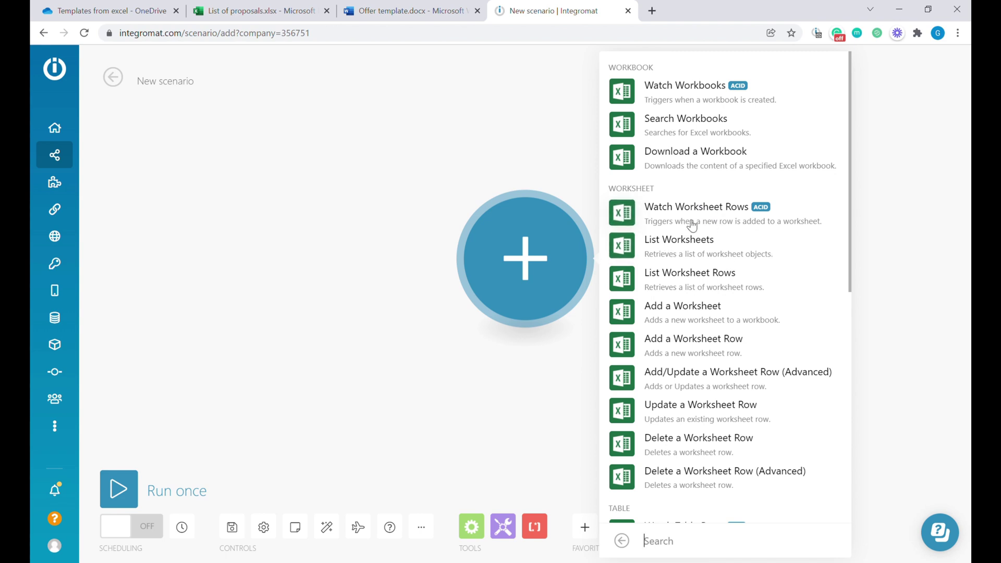
Step: Add the Watch Worksheet Rows trigger, comparing it against cells A3:F3 in the proposals sheet
{"action": "left_click", "coordinate": [749, 217]}
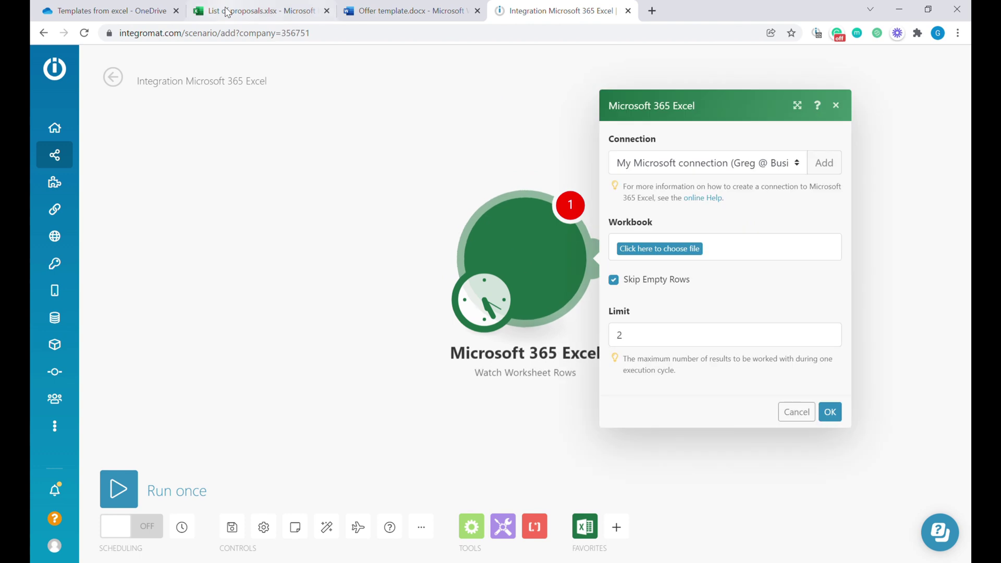
{"action": "left_click", "coordinate": [245, 10]}
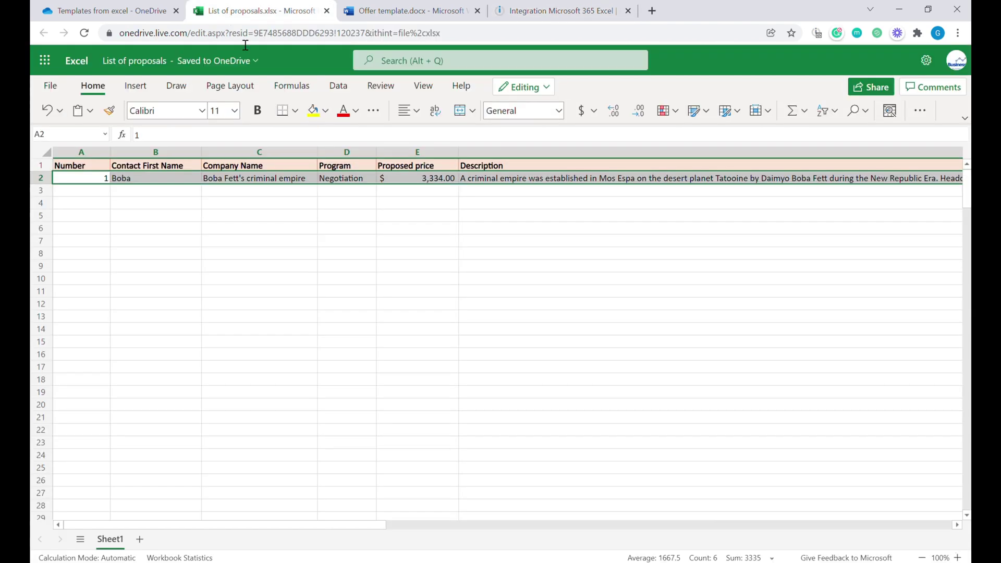
{"action": "left_click_drag", "start_coordinate": [82, 196], "coordinate": [537, 193]}
{"action": "key", "text": "ctrl+4"}
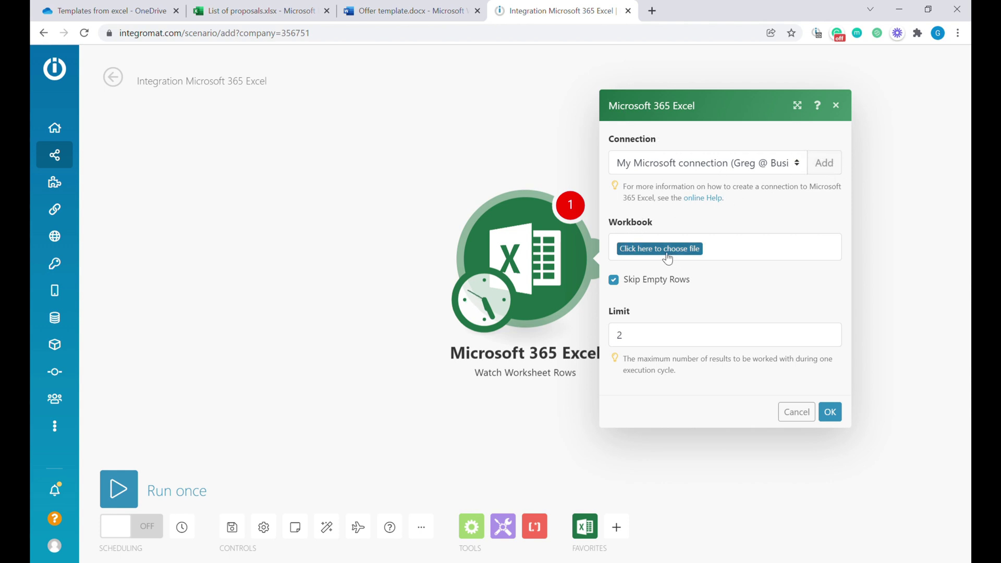
Step: Point the trigger at List of proposals.xlsx Sheet1 with limit 1, starting from all rows
{"action": "left_click", "coordinate": [698, 256]}
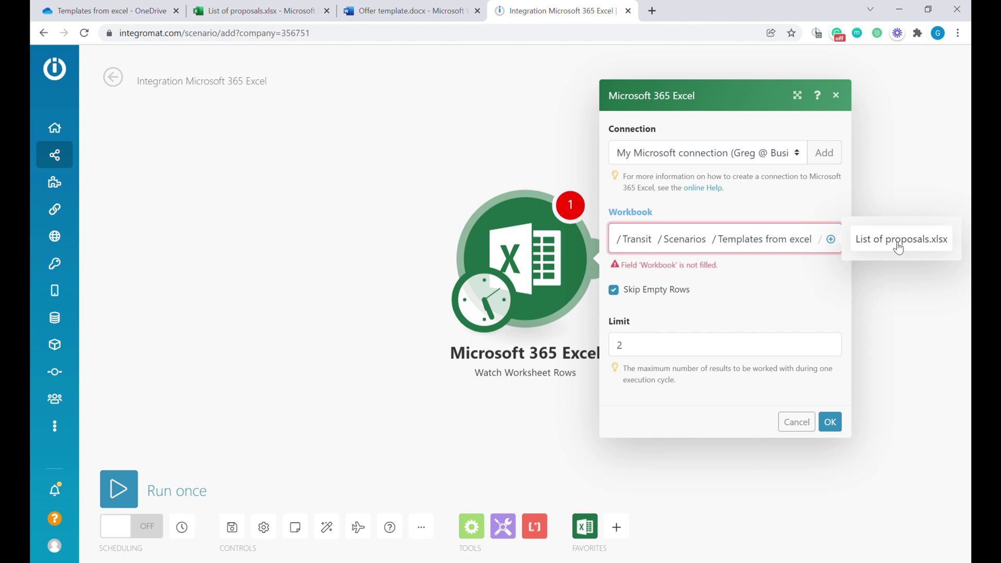
{"action": "left_click", "coordinate": [898, 245]}
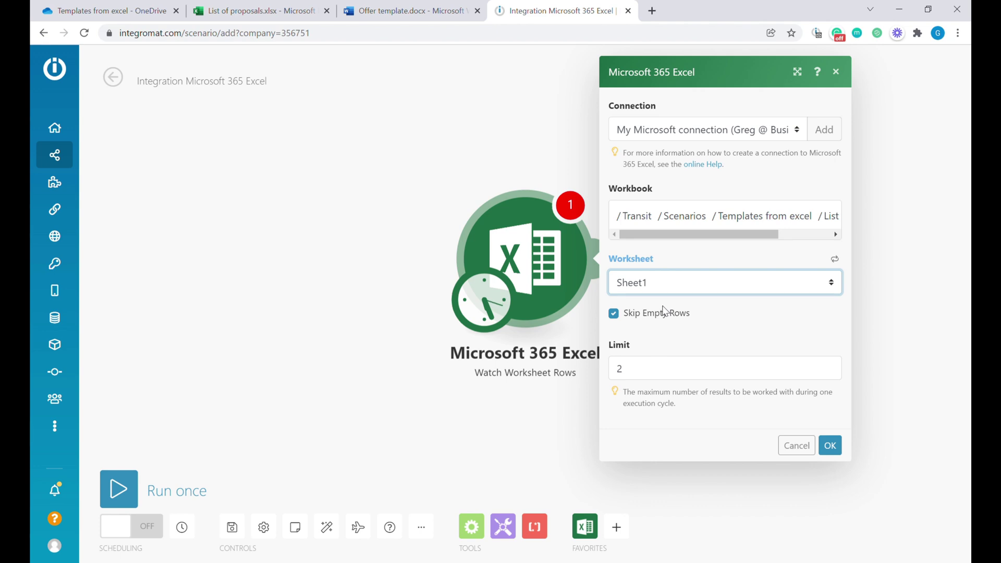
{"action": "double_click", "coordinate": [643, 376]}
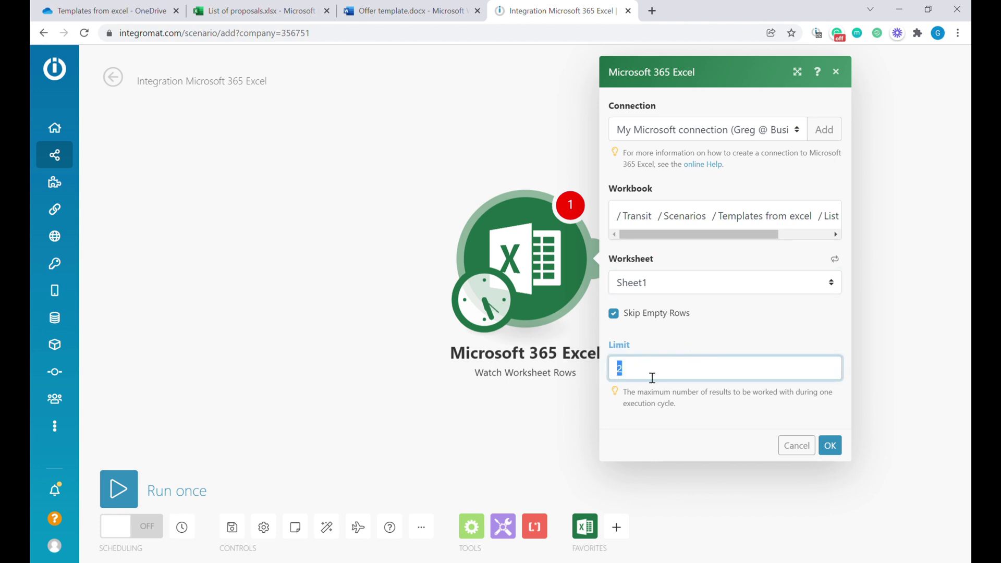
{"action": "type", "text": "1"}
{"action": "left_click", "coordinate": [829, 447]}
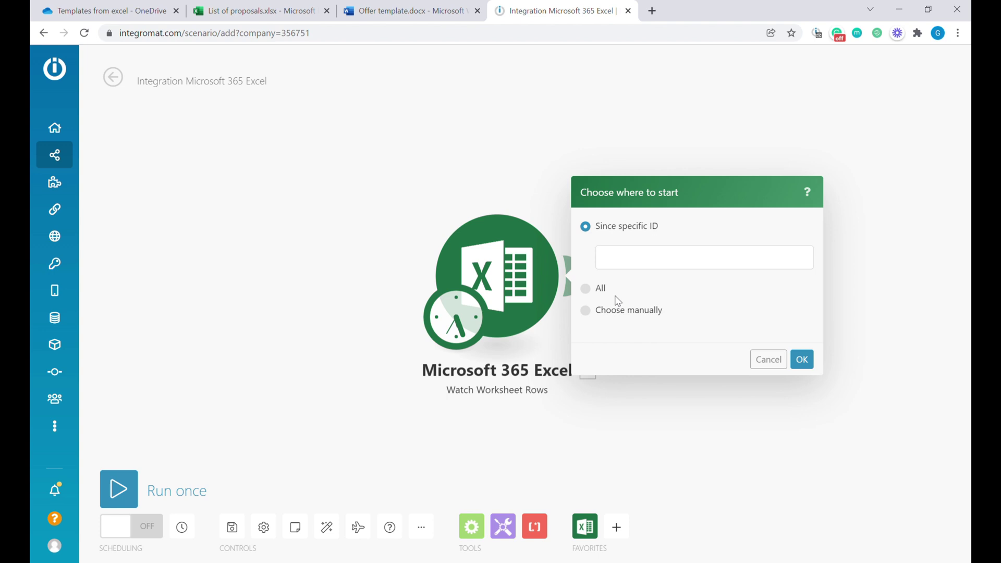
{"action": "left_click", "coordinate": [585, 288]}
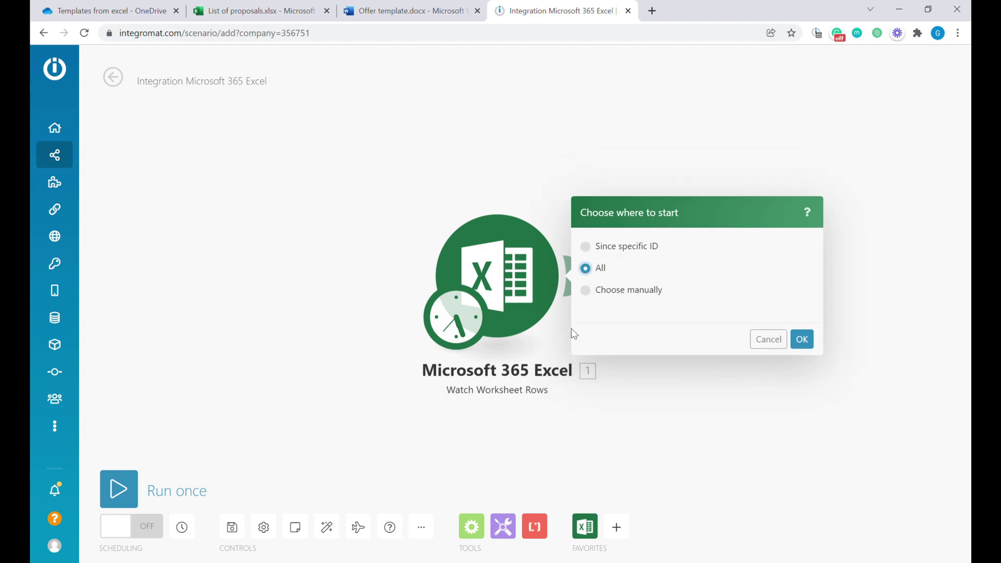
{"action": "left_click", "coordinate": [801, 339]}
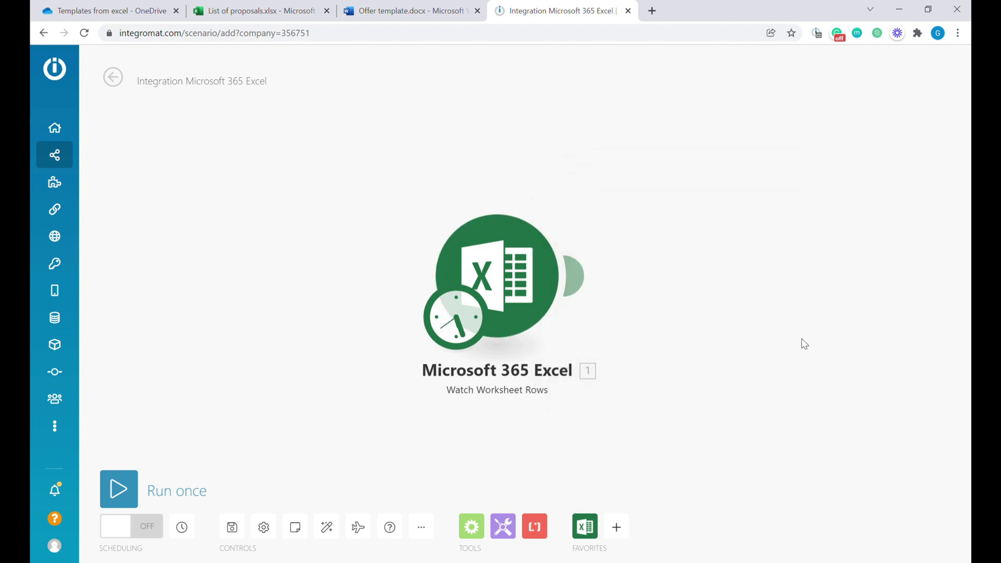
Step: Run once and inspect row 2's Number, Contact First Name, Company Name and Program output values
{"action": "left_click", "coordinate": [119, 489]}
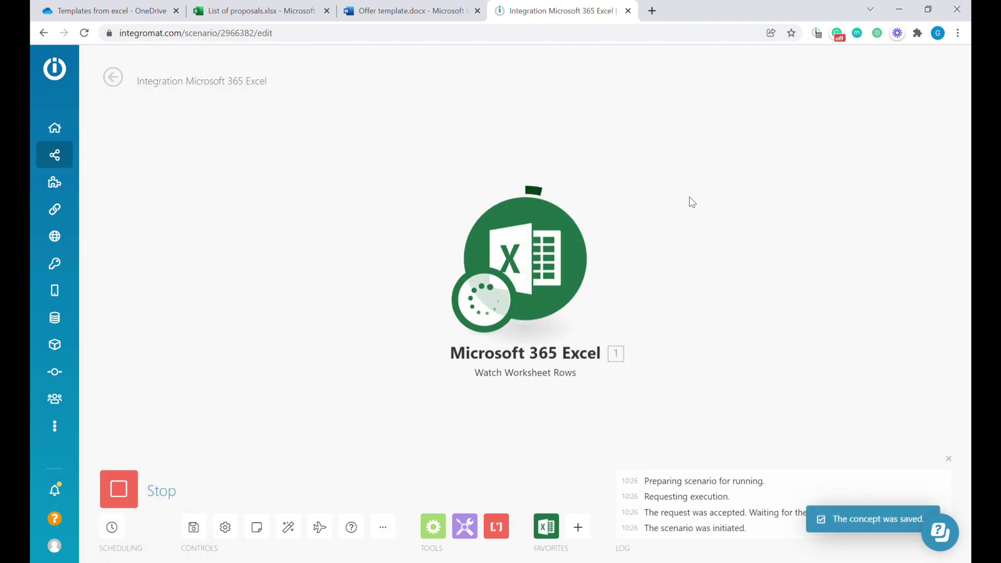
{"action": "left_click", "coordinate": [600, 178]}
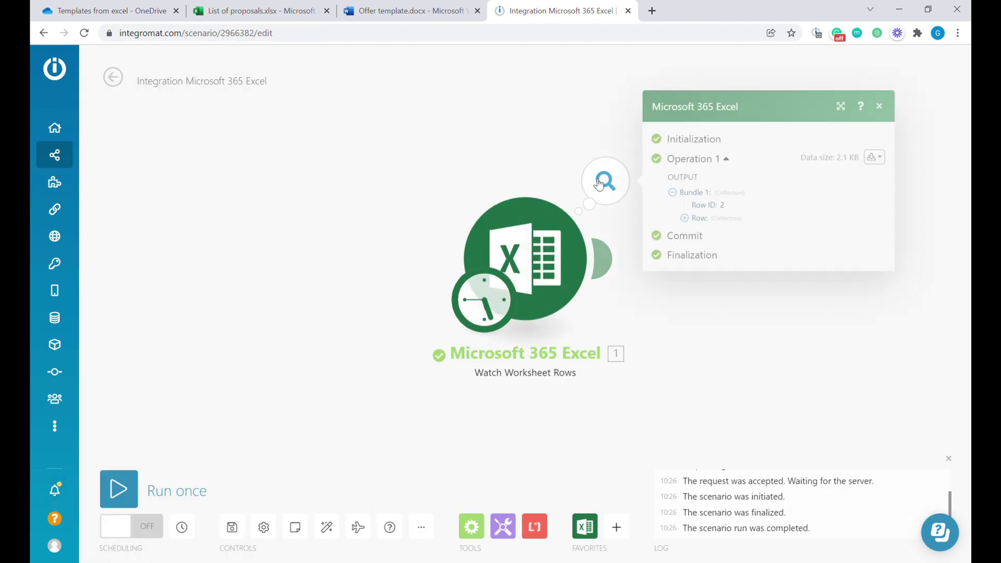
{"action": "left_click", "coordinate": [713, 217]}
{"action": "left_click", "coordinate": [754, 193]}
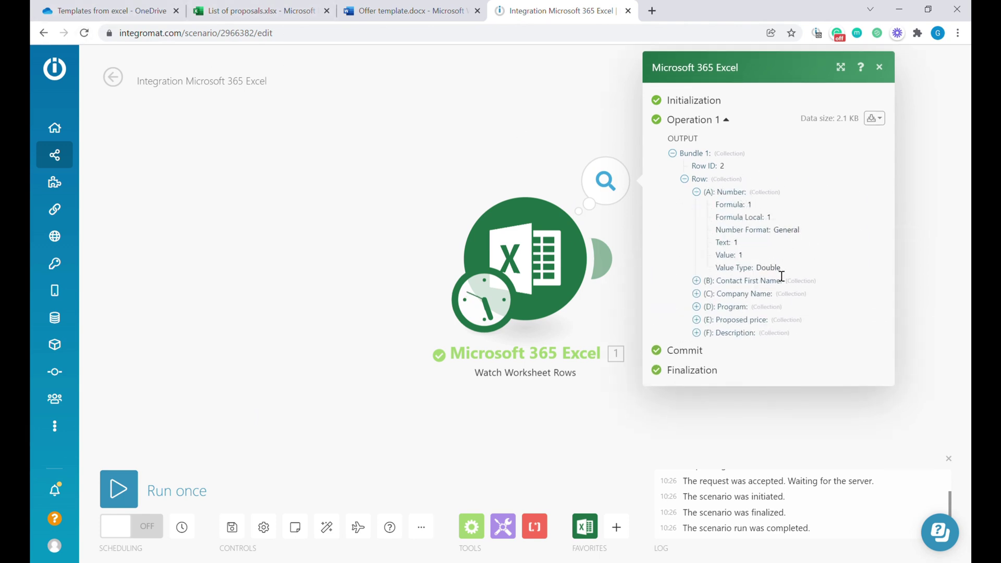
{"action": "left_click", "coordinate": [748, 282]}
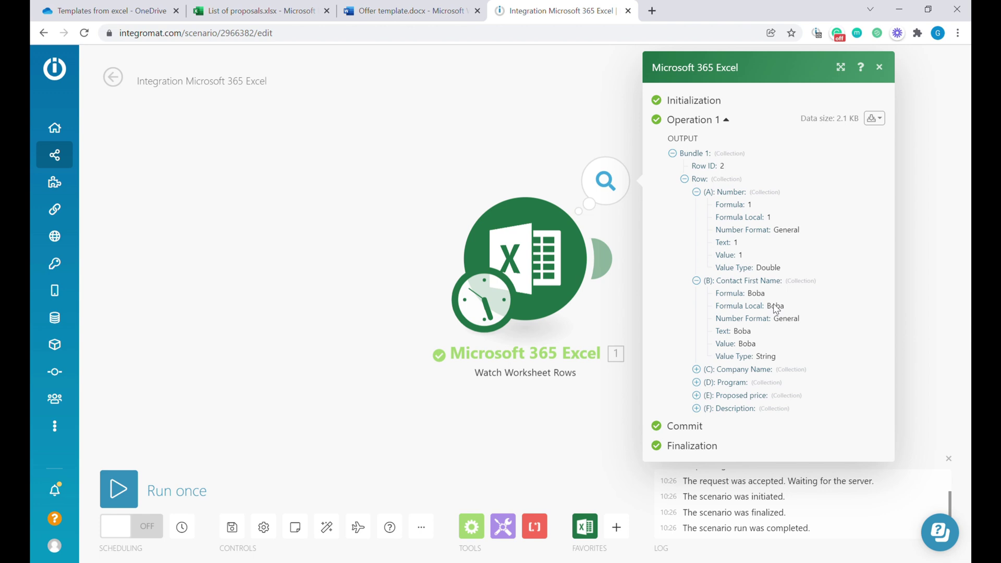
{"action": "left_click", "coordinate": [738, 370]}
{"action": "left_click", "coordinate": [741, 458]}
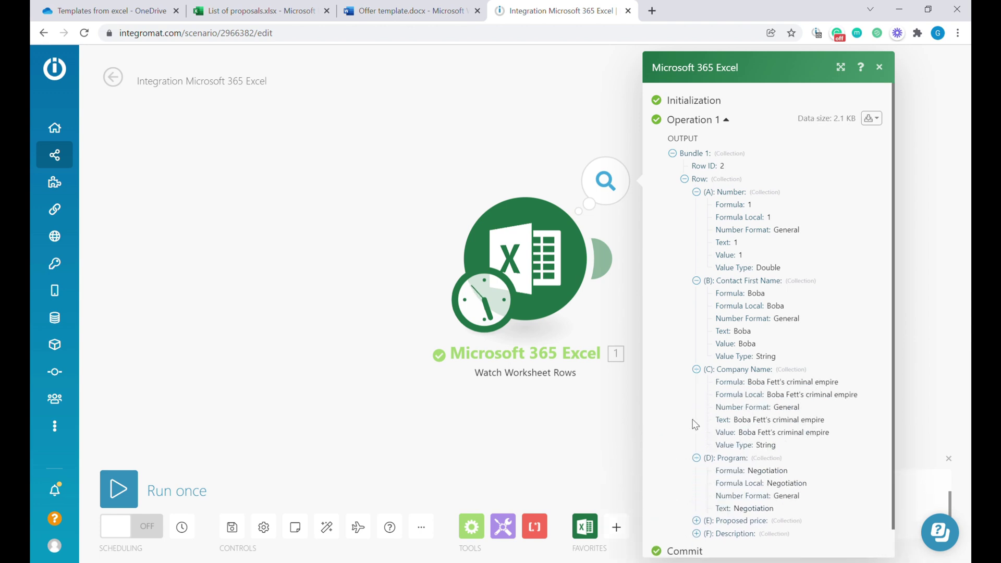
{"action": "left_click", "coordinate": [255, 10]}
Step: Copy row 2's Negotiation proposal into row 3 and begin editing the Number in A3
{"action": "left_click", "coordinate": [50, 180]}
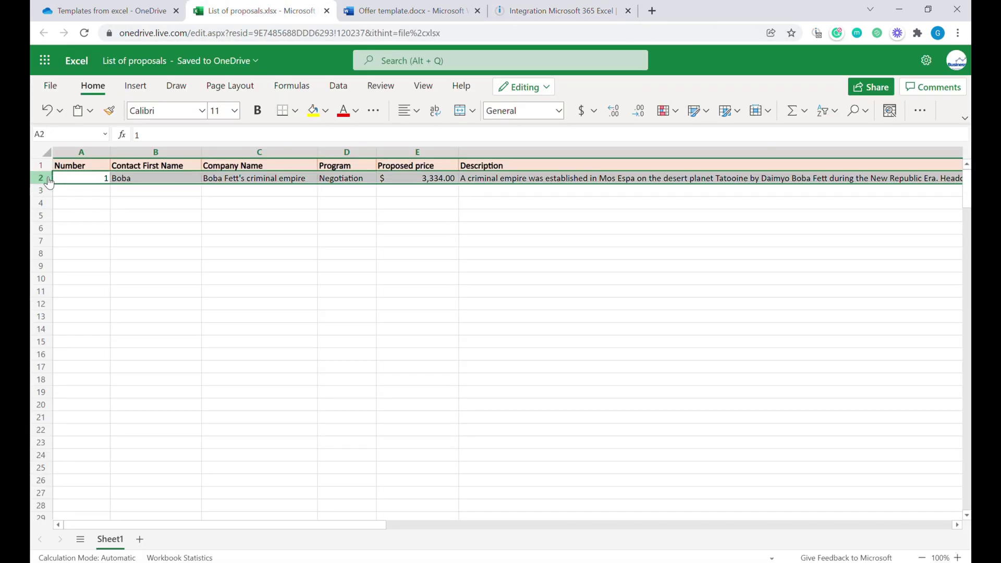
{"action": "key", "text": "ctrl+c"}
{"action": "left_click", "coordinate": [88, 191]}
{"action": "key", "text": "ctrl+v"}
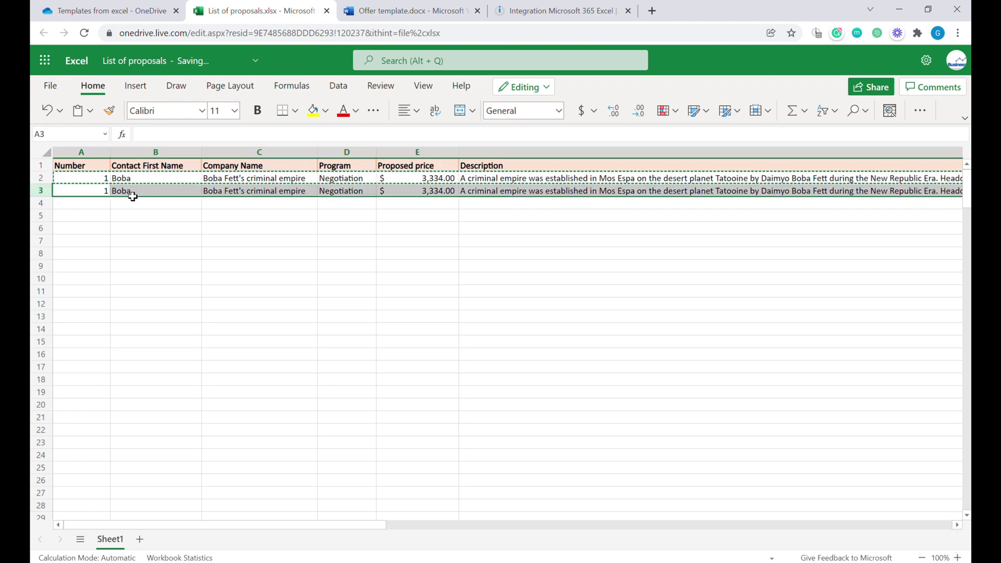
{"action": "double_click", "coordinate": [95, 197]}
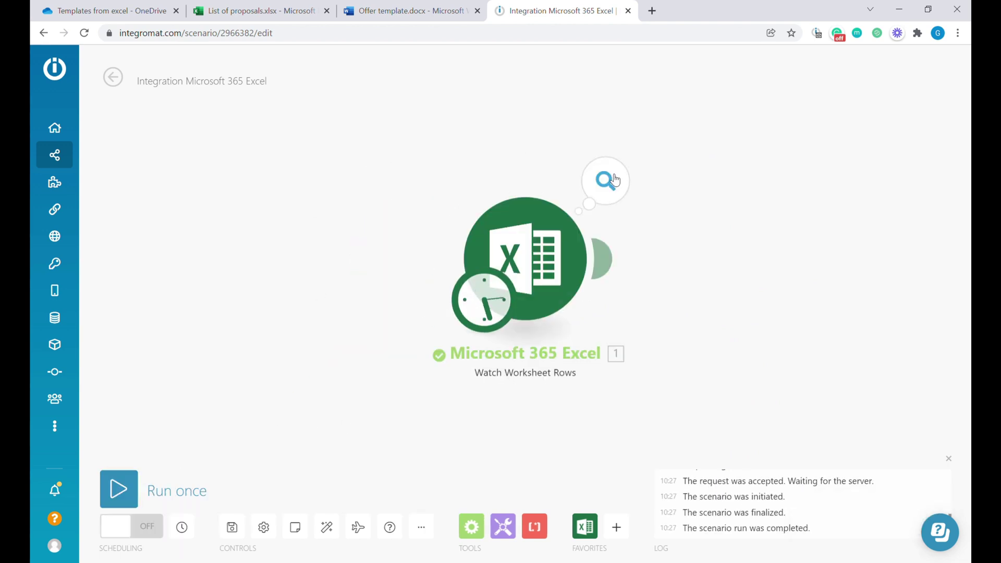
Step: Inspect the latest run's operation result, which shows data size 0
{"action": "left_click", "coordinate": [605, 181]}
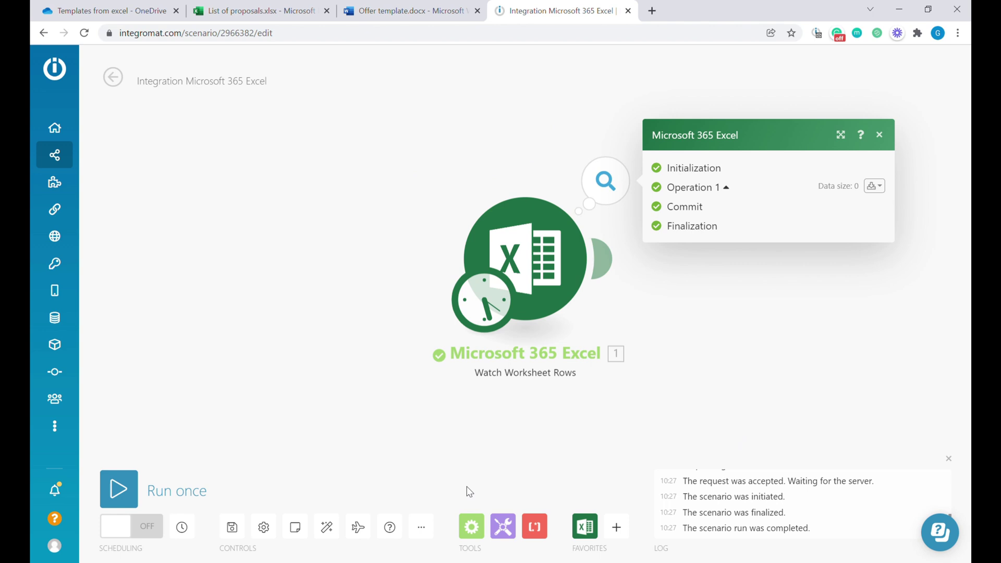
{"action": "left_click_drag", "start_coordinate": [726, 402], "coordinate": [662, 410]}
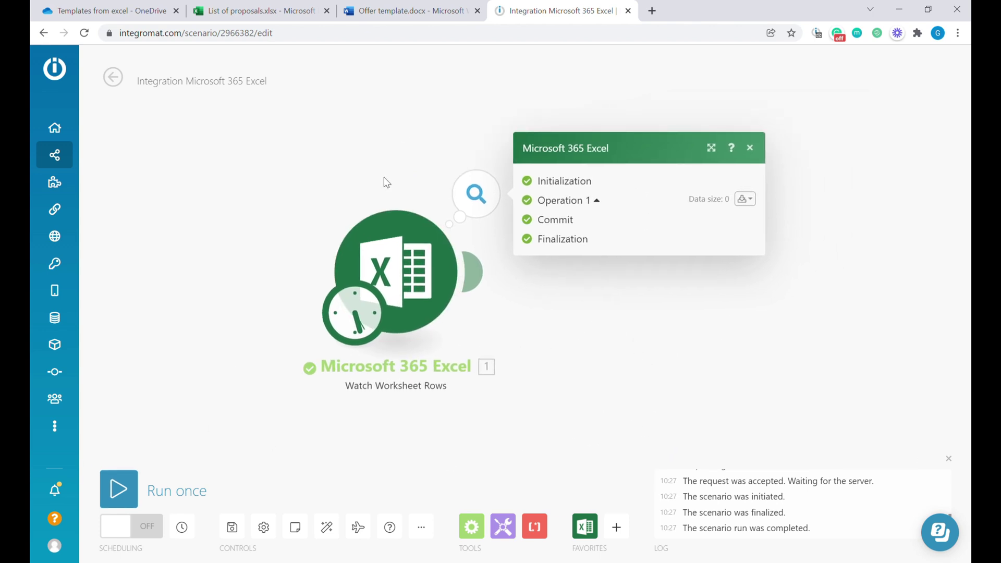
{"action": "left_click", "coordinate": [254, 10]}
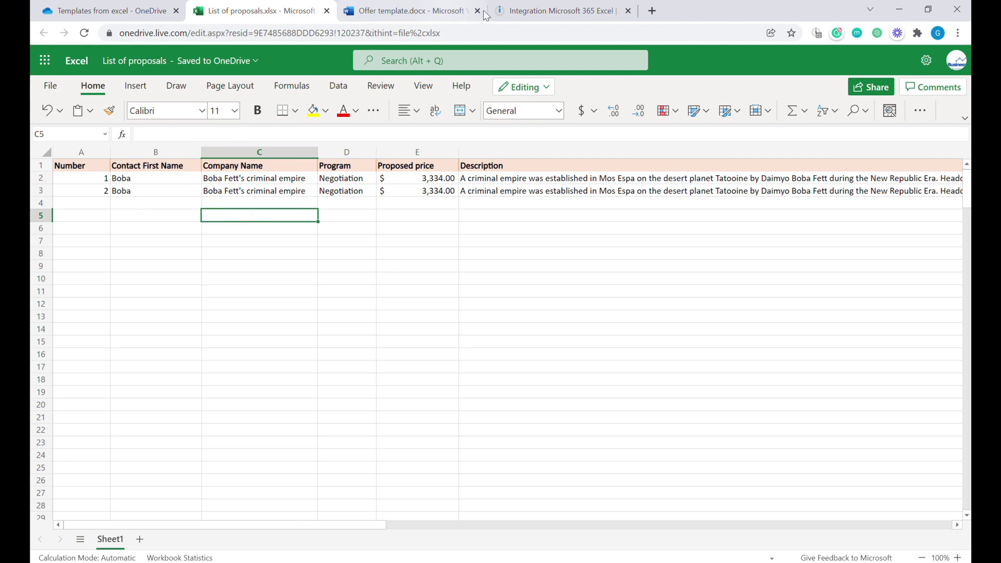
Step: Go back to the Integromat scenario after reviewing row 3, now numbered 2
{"action": "key", "text": "ctrl+4"}
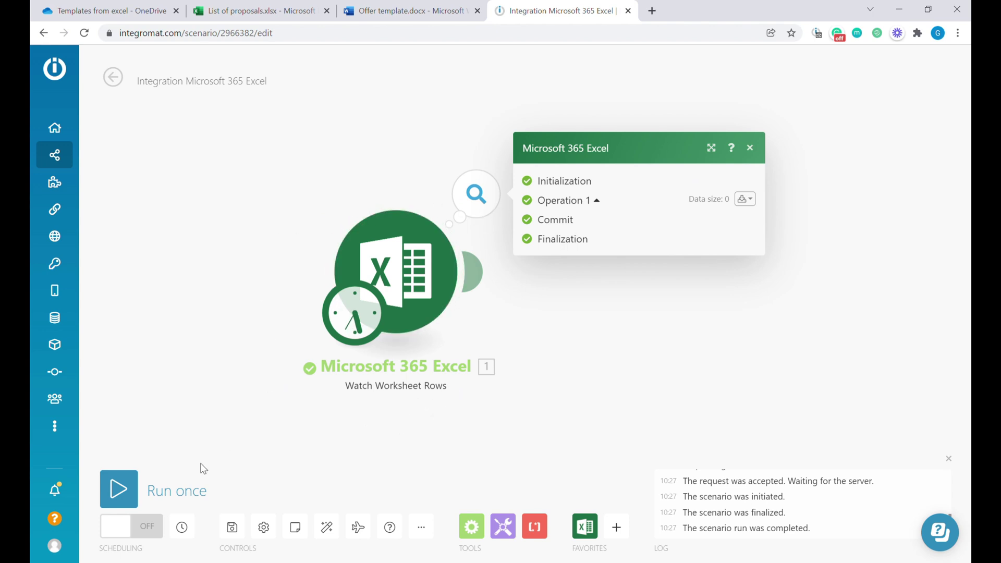
Step: Run the scenario again and check that its output Row shows Number 2, matching spreadsheet row 3
{"action": "left_click", "coordinate": [119, 489]}
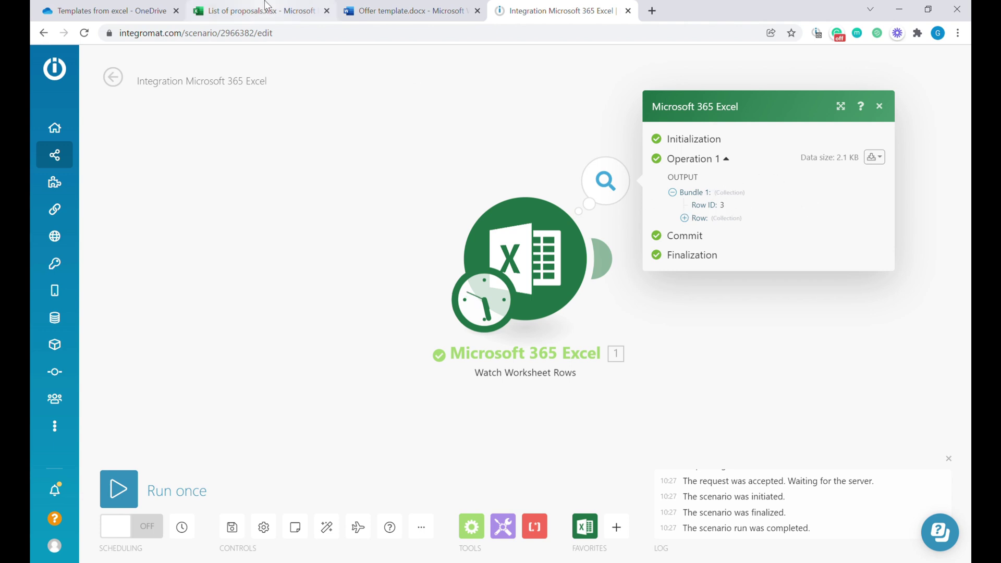
{"action": "left_click", "coordinate": [722, 221]}
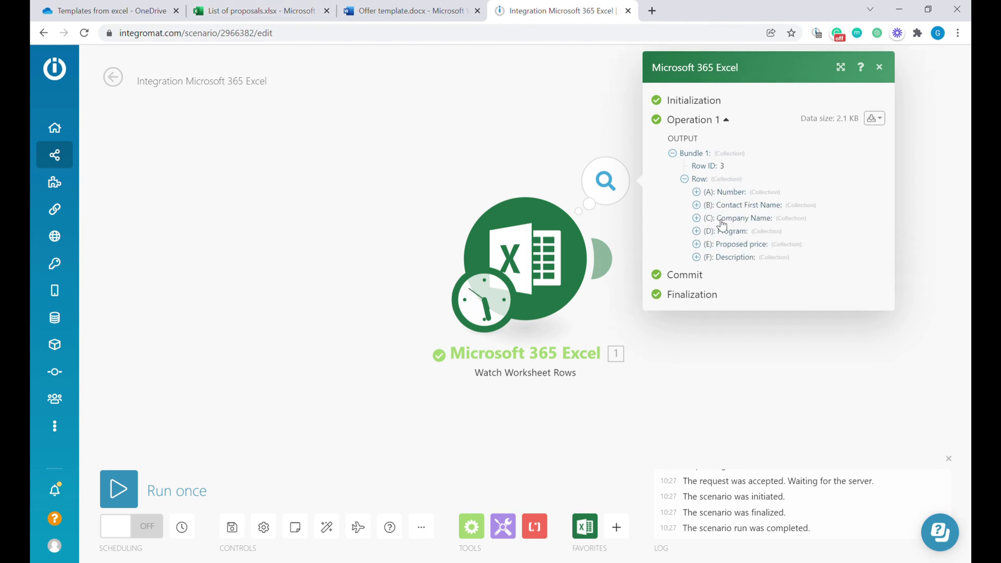
{"action": "left_click", "coordinate": [726, 191]}
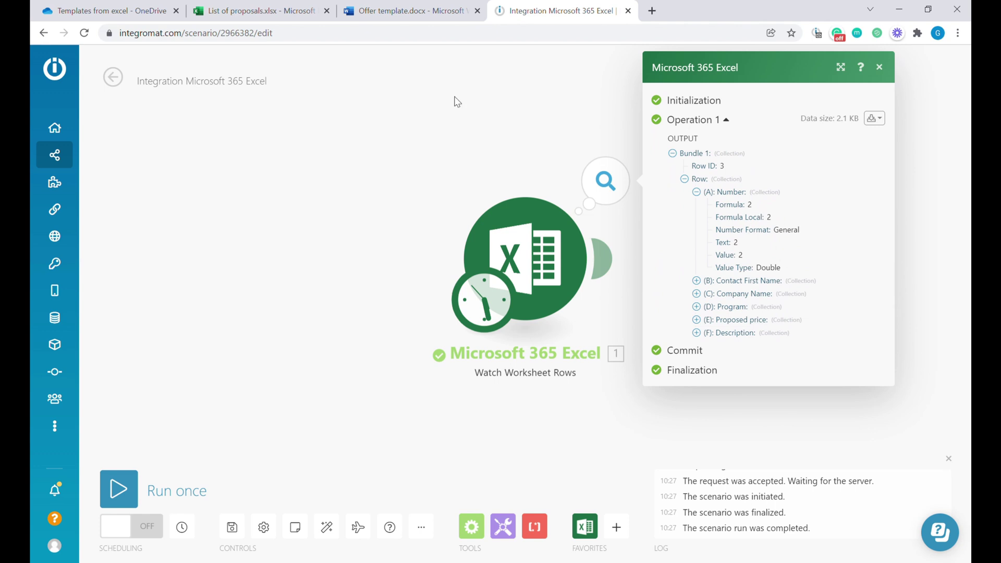
{"action": "left_click", "coordinate": [255, 10]}
{"action": "left_click_drag", "start_coordinate": [98, 191], "coordinate": [433, 194]}
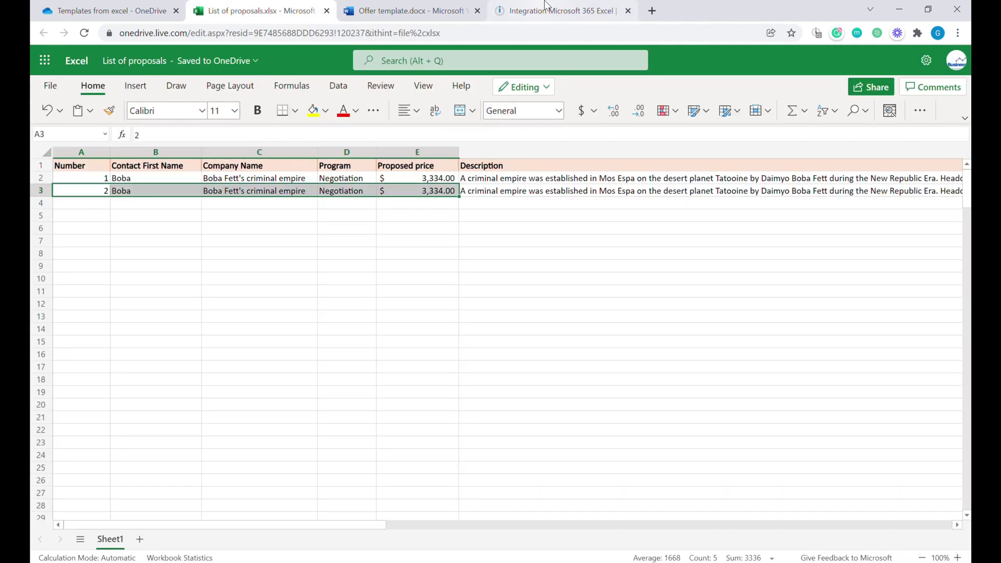
{"action": "left_click", "coordinate": [546, 10]}
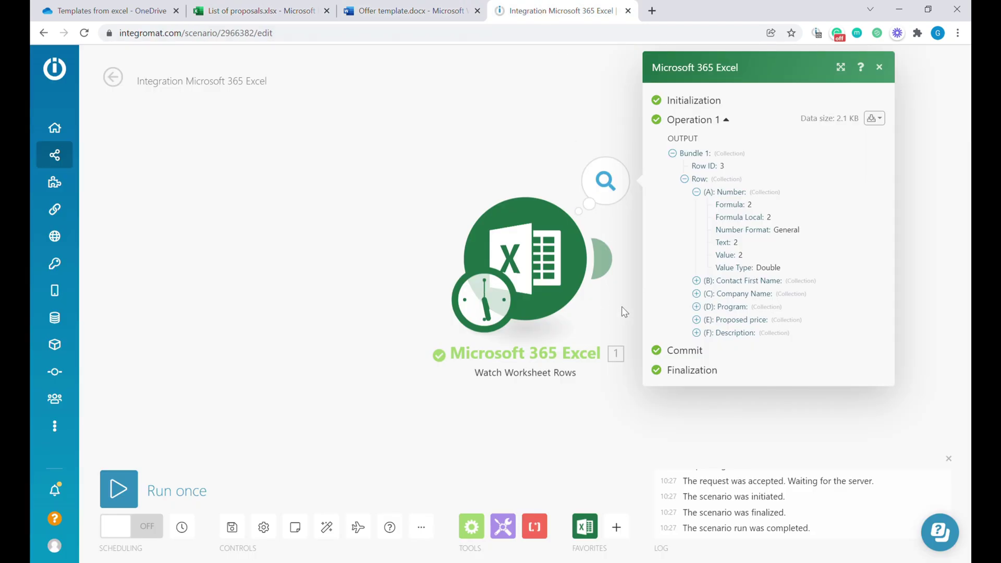
{"action": "left_click_drag", "start_coordinate": [624, 311], "coordinate": [490, 298]}
{"action": "left_click", "coordinate": [840, 324]}
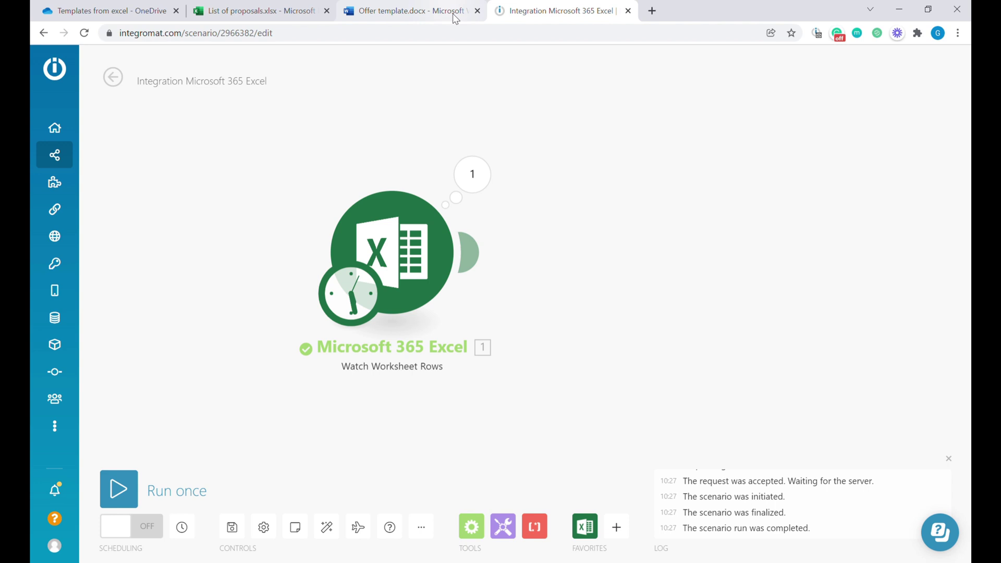
Step: Add a OneDrive Download a File module after the Excel trigger
{"action": "left_click", "coordinate": [612, 275]}
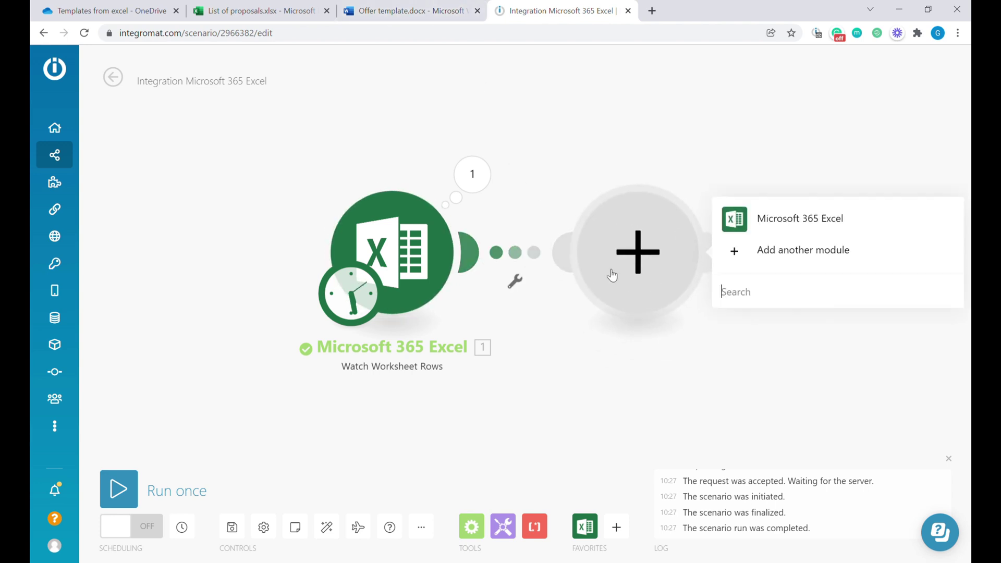
{"action": "type", "text": "onedrive"}
{"action": "left_click", "coordinate": [776, 218]}
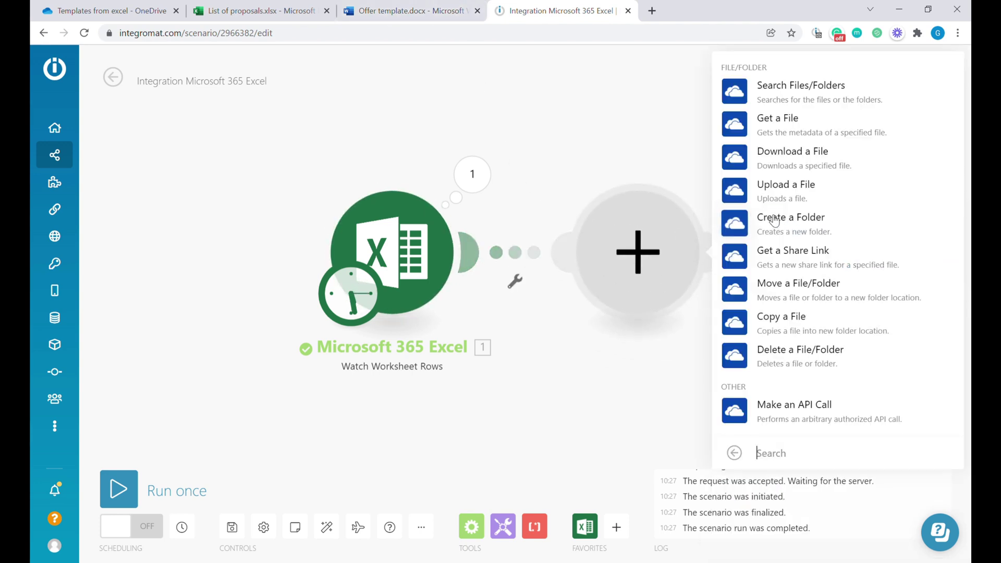
{"action": "left_click", "coordinate": [829, 163]}
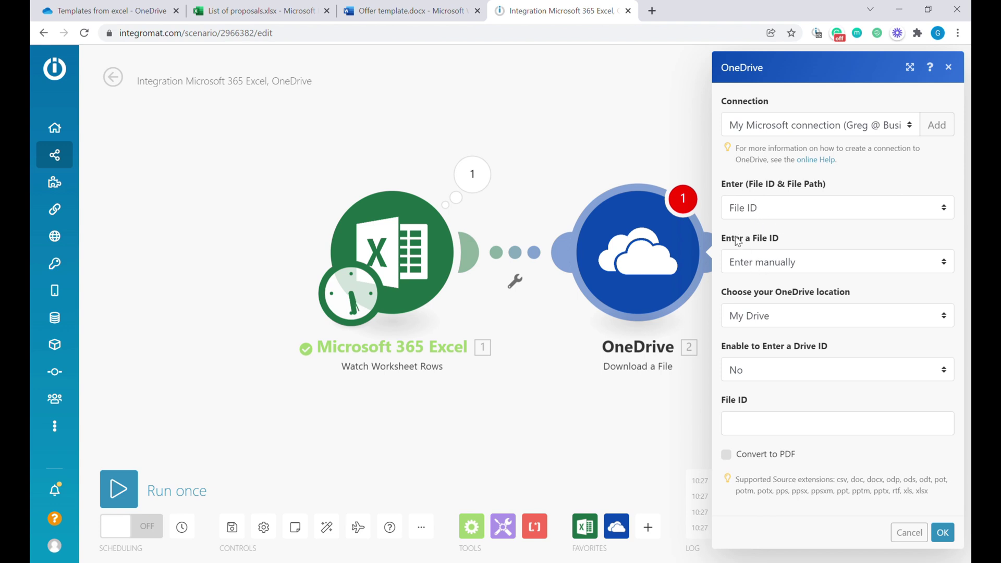
Step: Set the download to use a file path chosen from the list, pick Offer template.docx, and save
{"action": "left_click", "coordinate": [773, 211]}
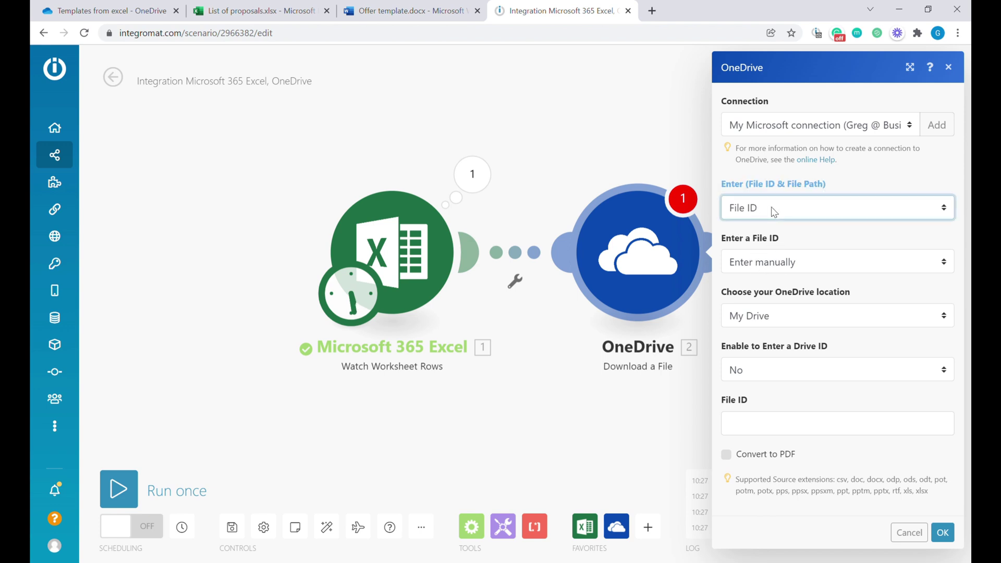
{"action": "left_click", "coordinate": [773, 241]}
{"action": "left_click", "coordinate": [772, 266]}
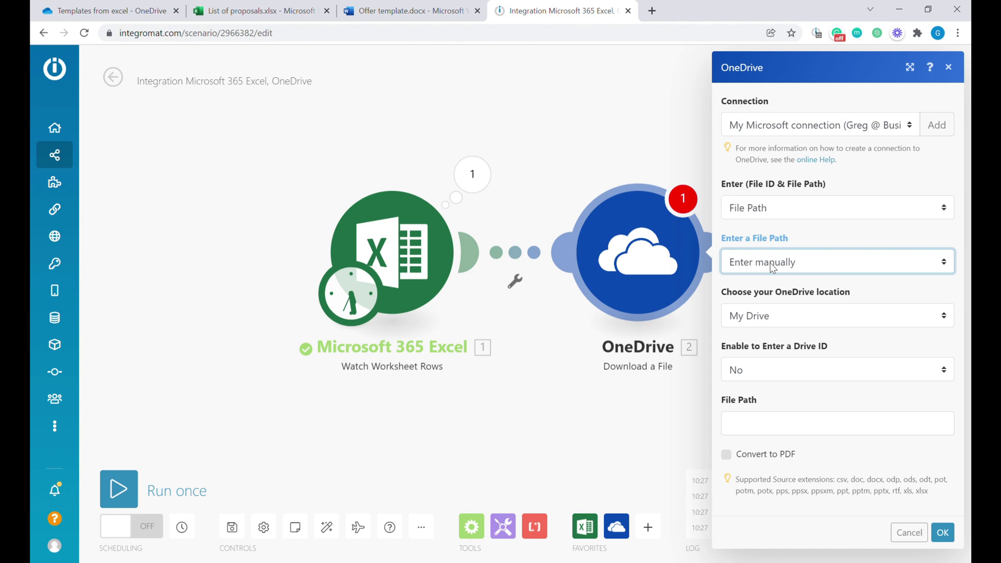
{"action": "left_click", "coordinate": [806, 298]}
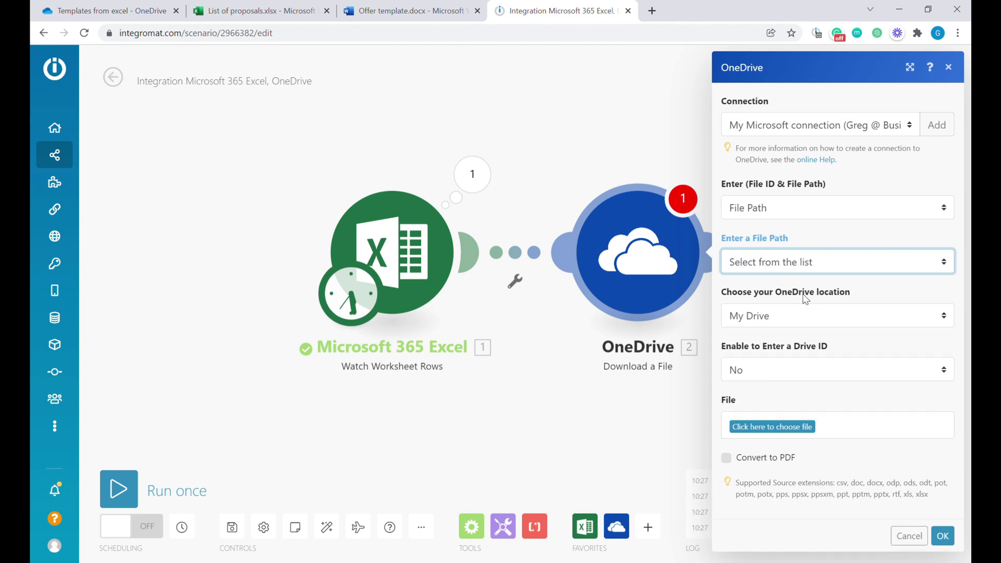
{"action": "left_click", "coordinate": [772, 426]}
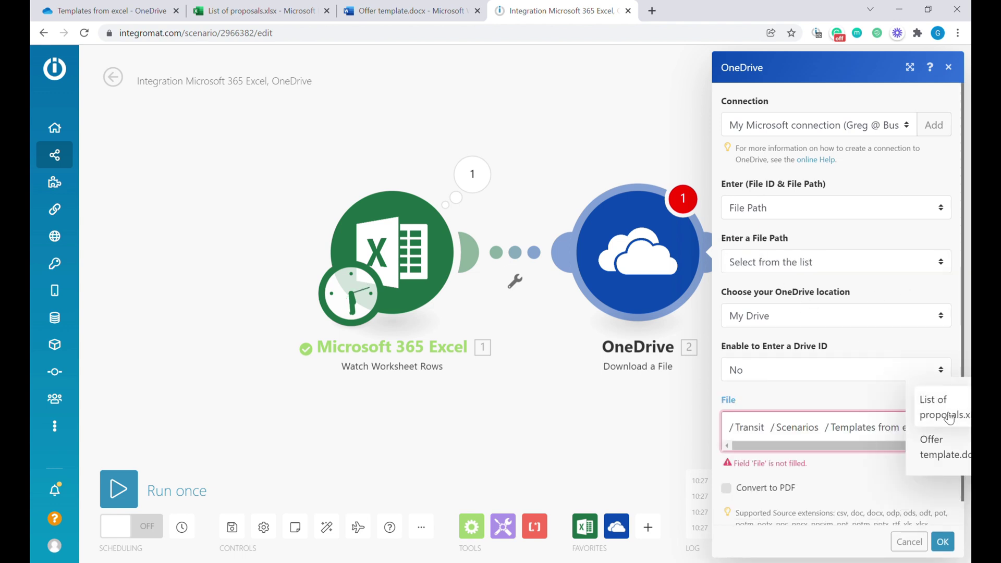
{"action": "left_click", "coordinate": [941, 455]}
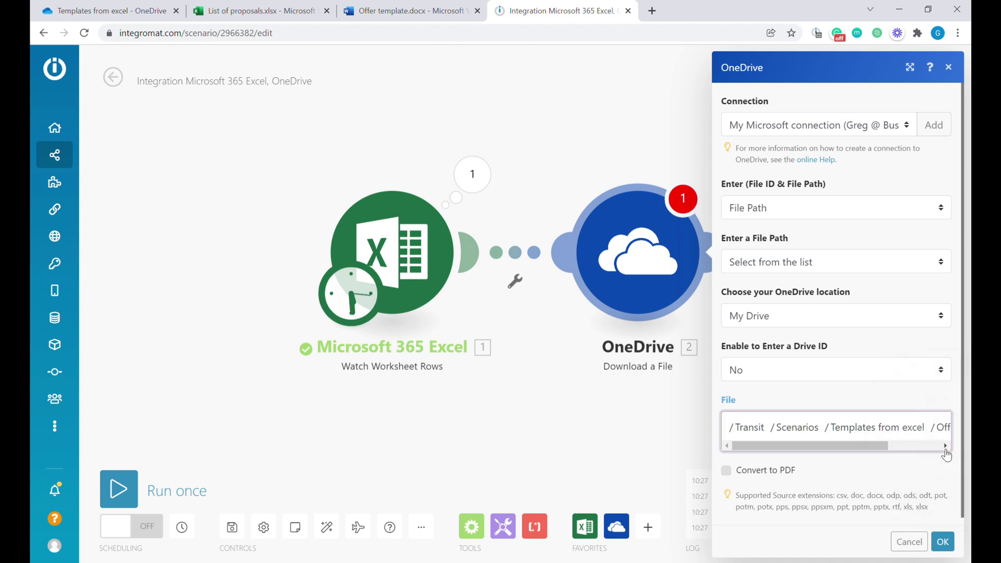
{"action": "left_click", "coordinate": [943, 541]}
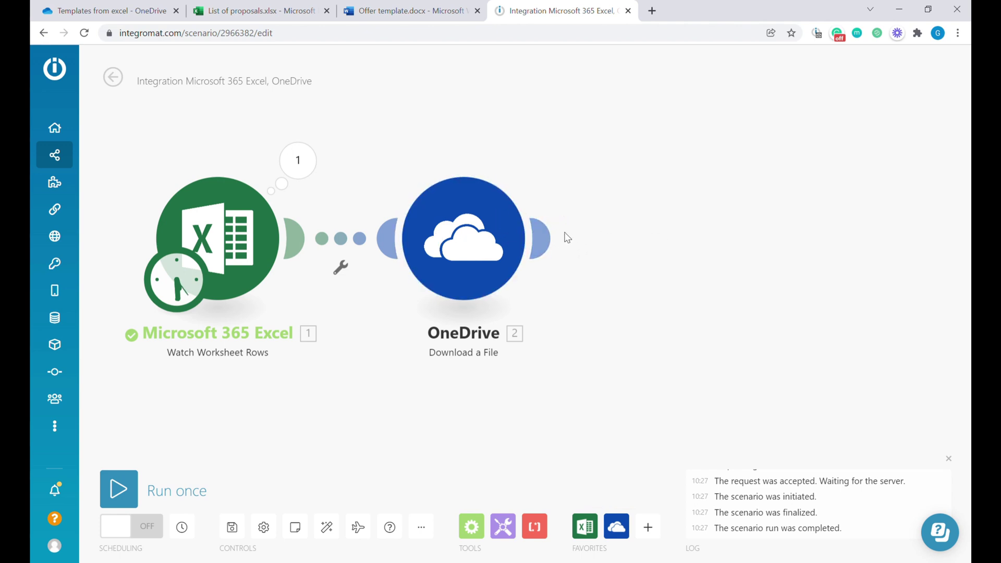
Step: Add a Microsoft Word Templates 'Fill out a document' module after the OneDrive download
{"action": "left_click", "coordinate": [649, 526]}
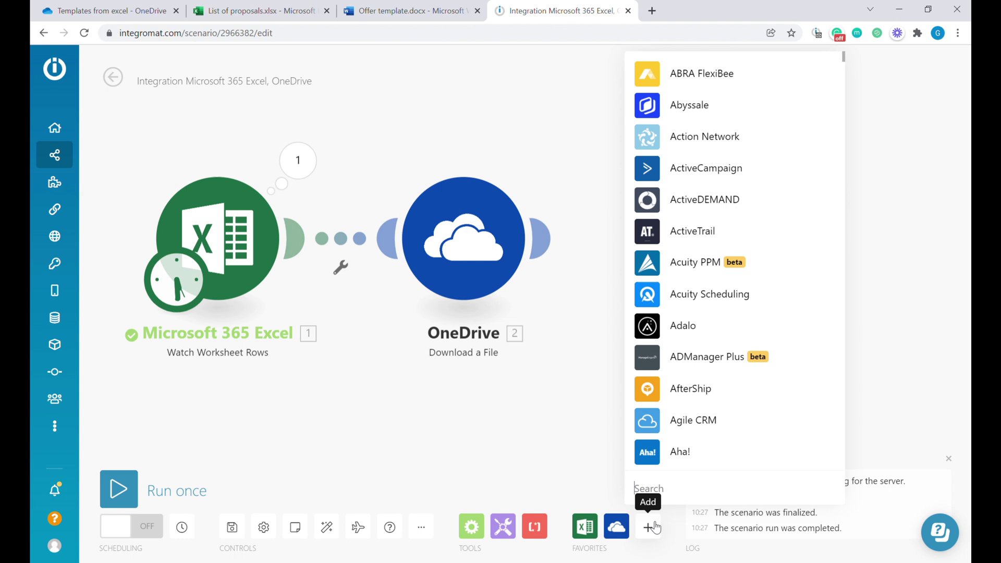
{"action": "type", "text": "word"}
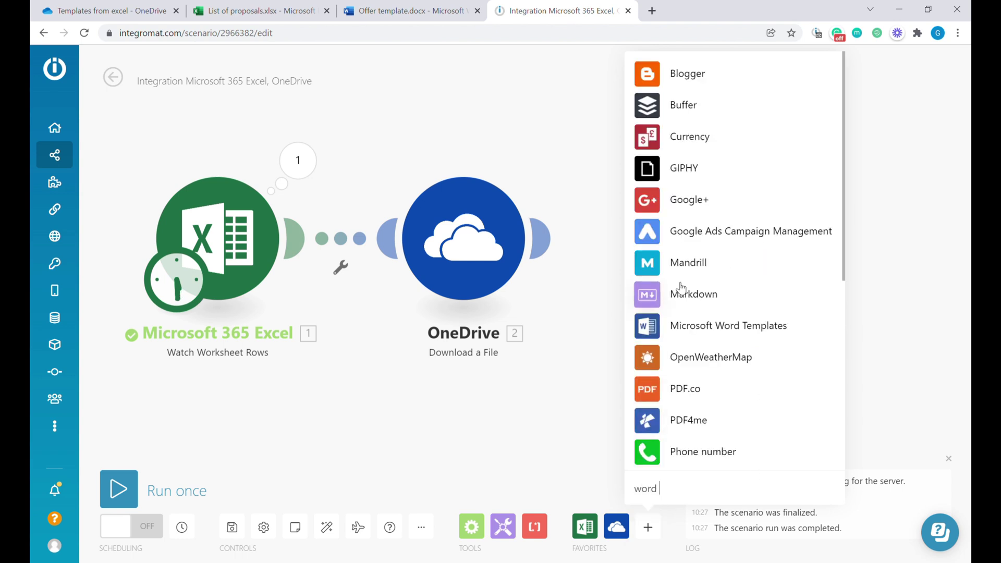
{"action": "left_click", "coordinate": [738, 326]}
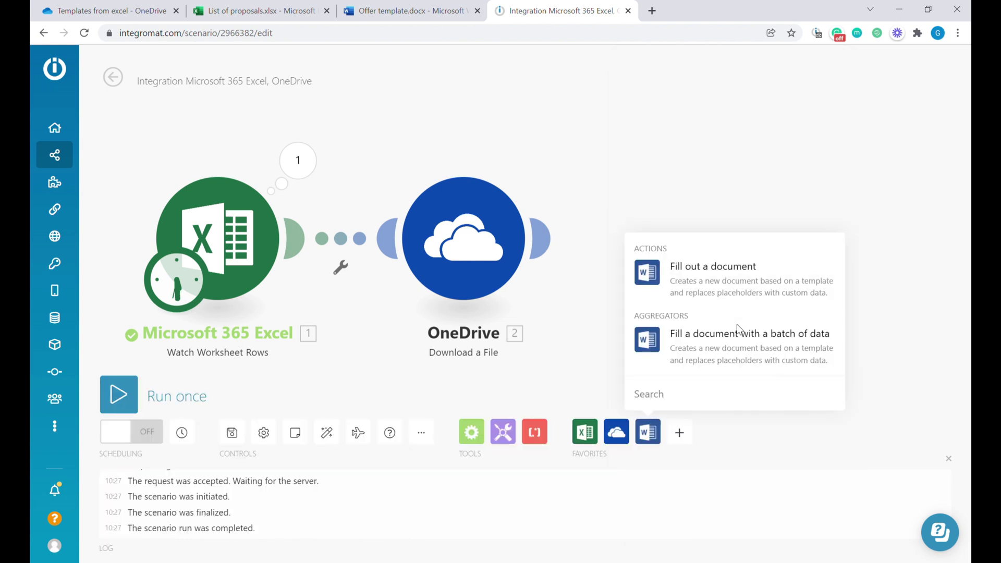
{"action": "left_click", "coordinate": [719, 284]}
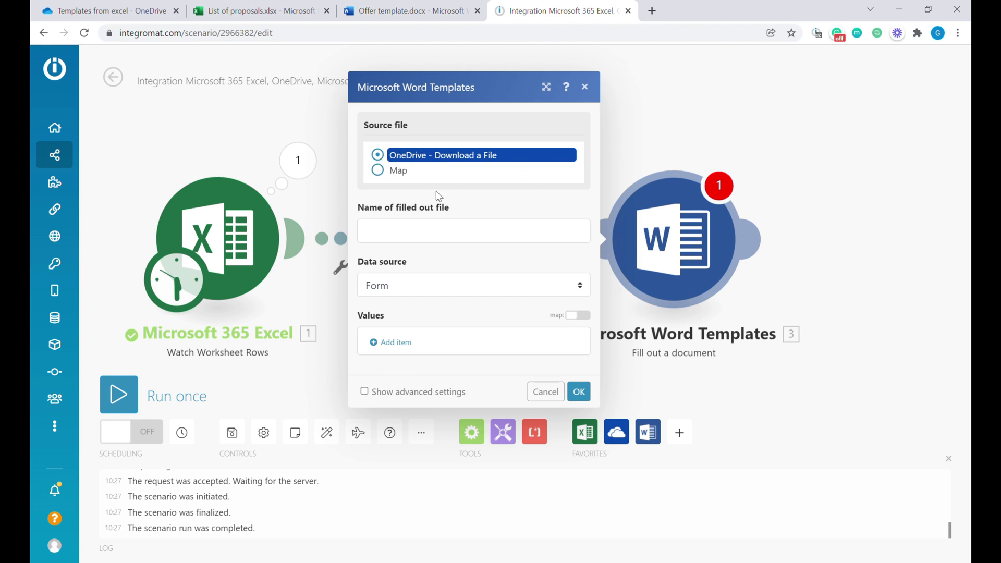
Step: Set the filled file name to 'Proposal_' followed by the (A): Number text value
{"action": "left_click", "coordinate": [407, 239]}
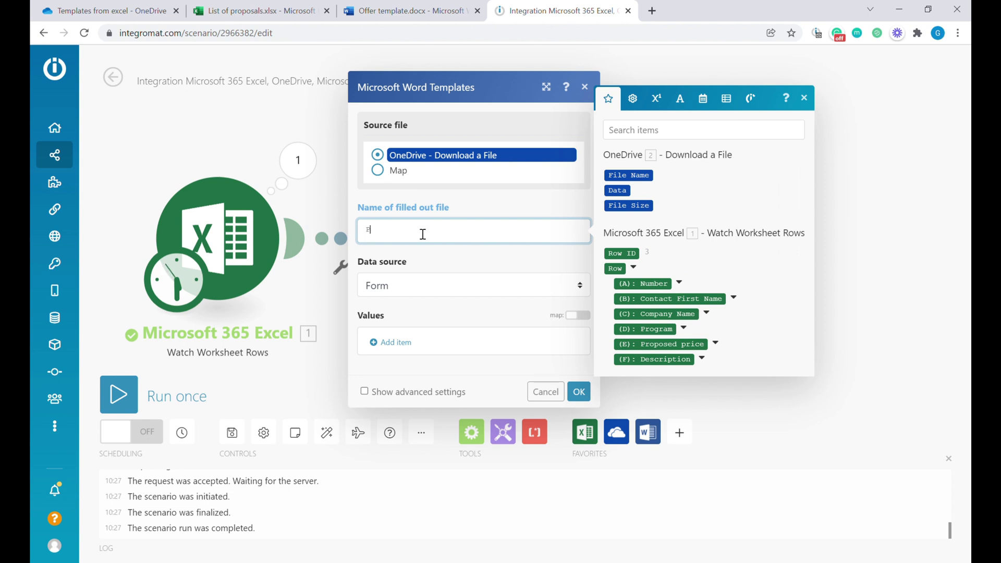
{"action": "type", "text": "Proposal"}
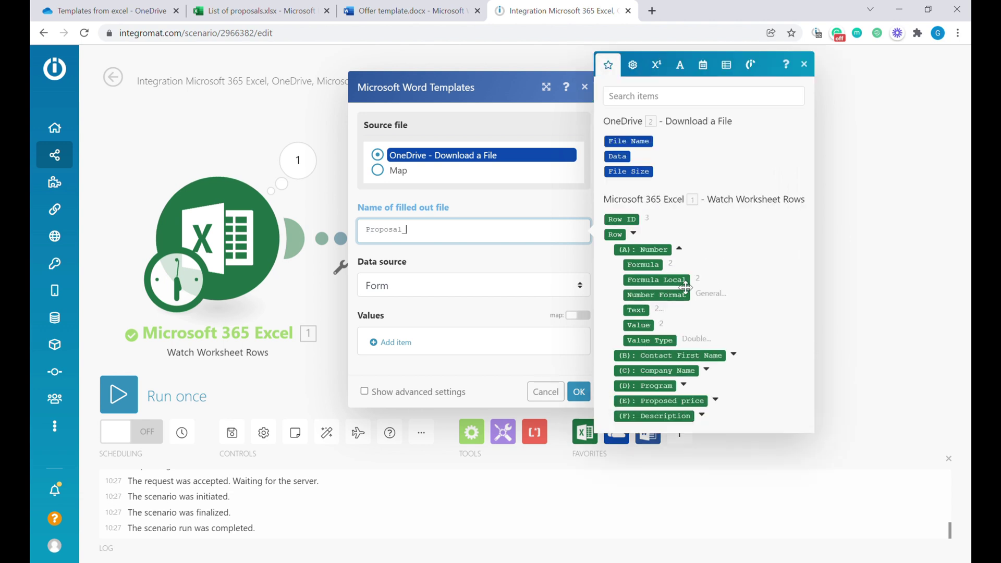
{"action": "left_click", "coordinate": [680, 284]}
{"action": "left_click", "coordinate": [679, 248]}
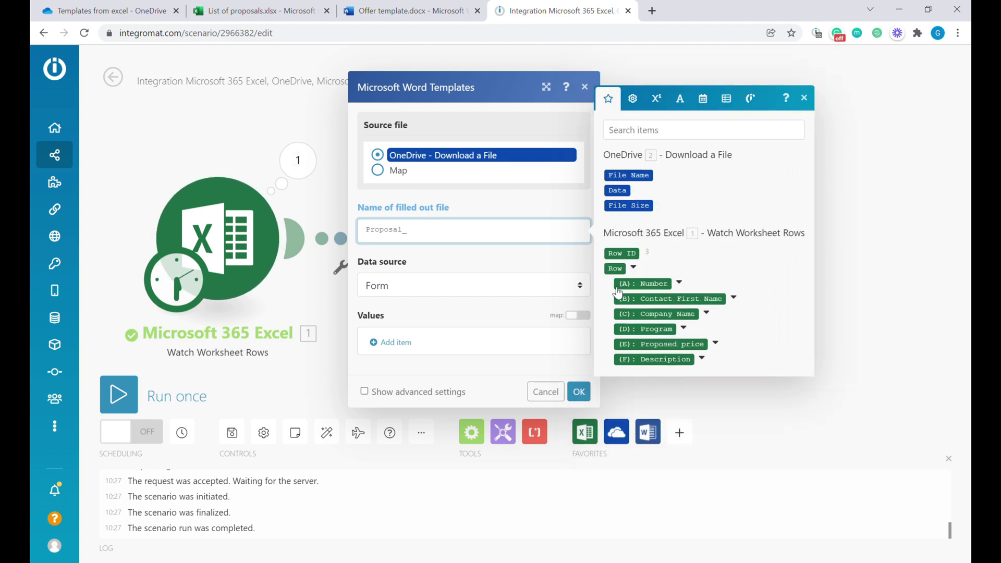
{"action": "left_click", "coordinate": [680, 283]}
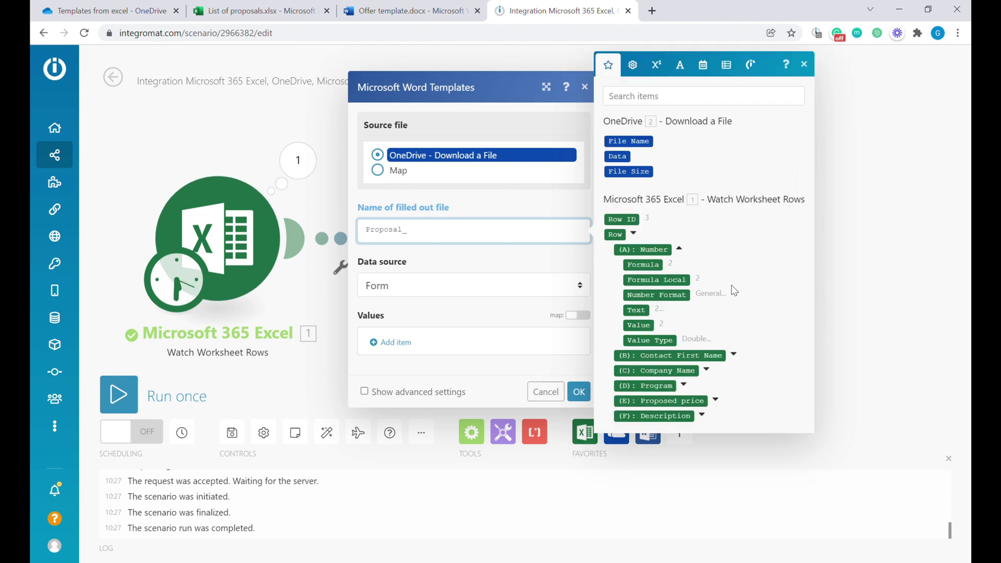
{"action": "left_click", "coordinate": [647, 312]}
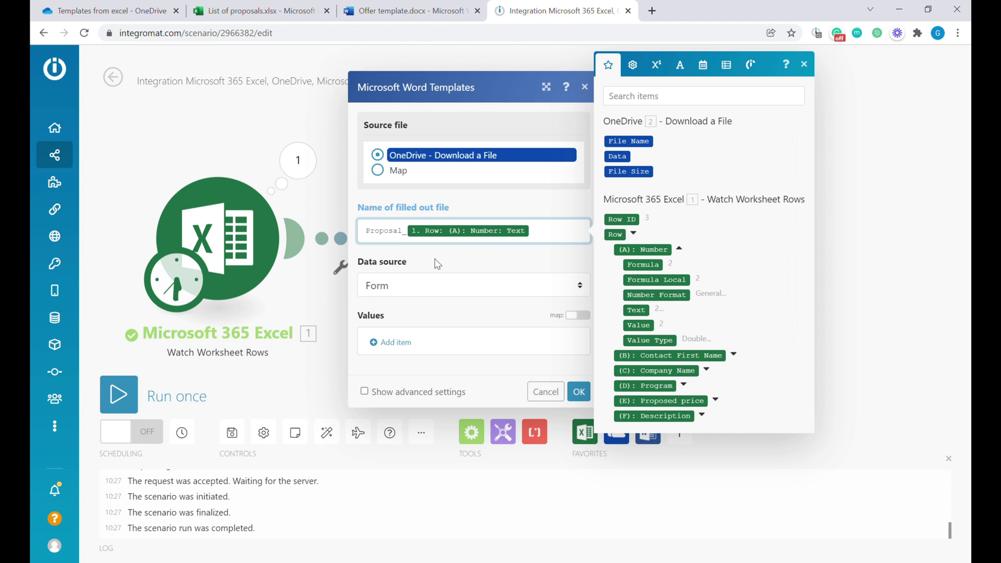
{"action": "left_click", "coordinate": [438, 264]}
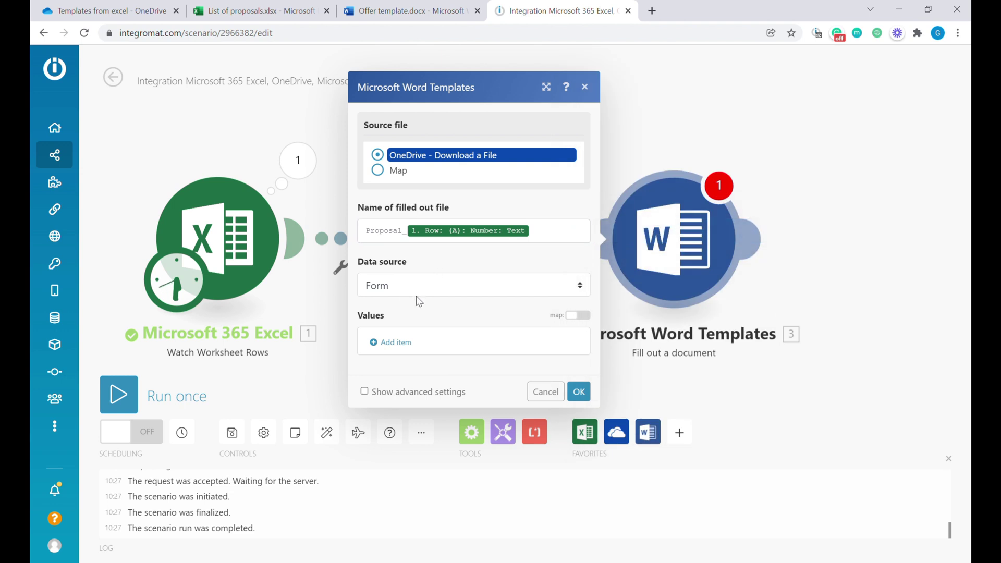
{"action": "left_click", "coordinate": [412, 11]}
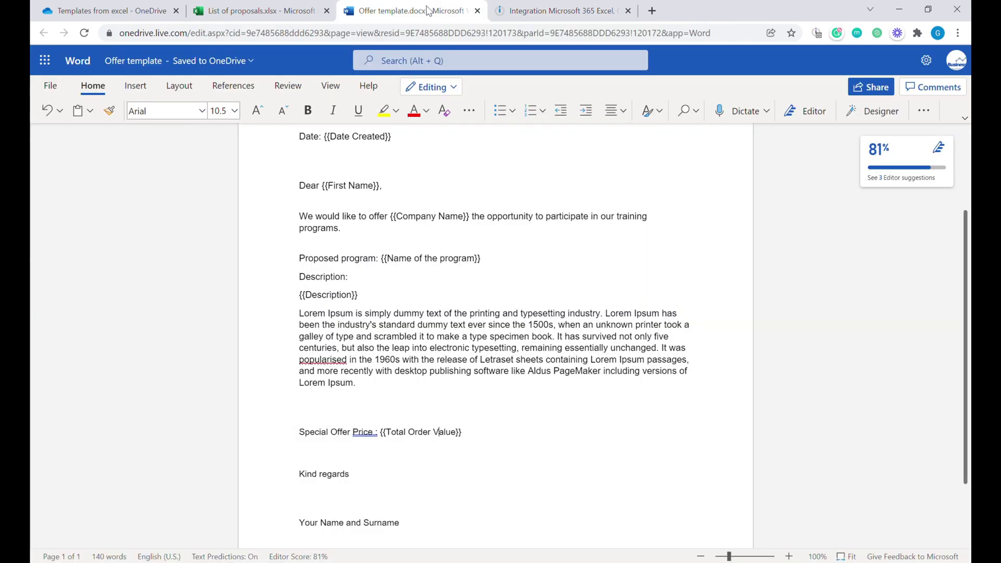
{"action": "scroll", "coordinate": [436, 316], "scroll_direction": "up", "scroll_amount": 3}
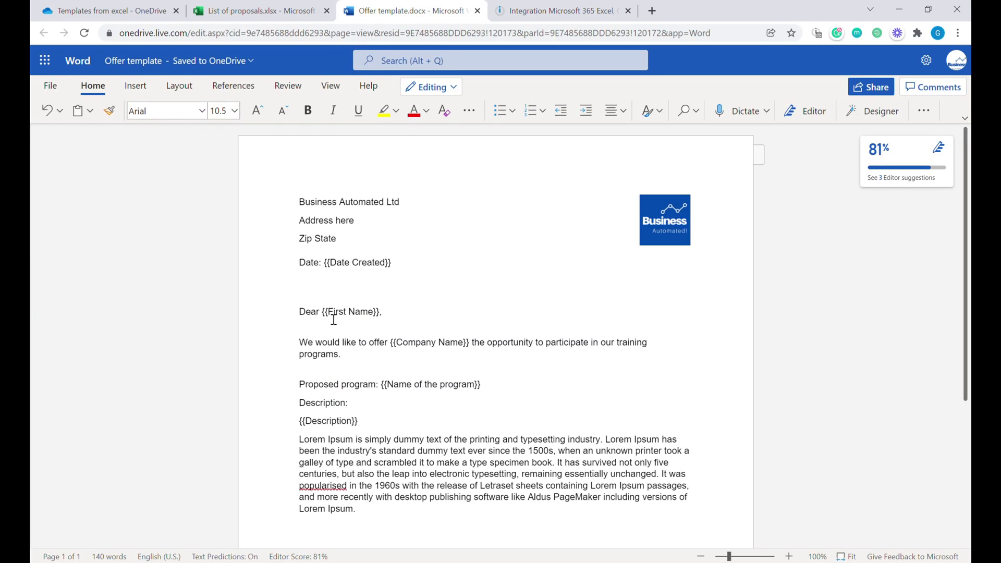
{"action": "left_click_drag", "start_coordinate": [333, 319], "coordinate": [379, 319]}
{"action": "key", "text": "ctrl+c"}
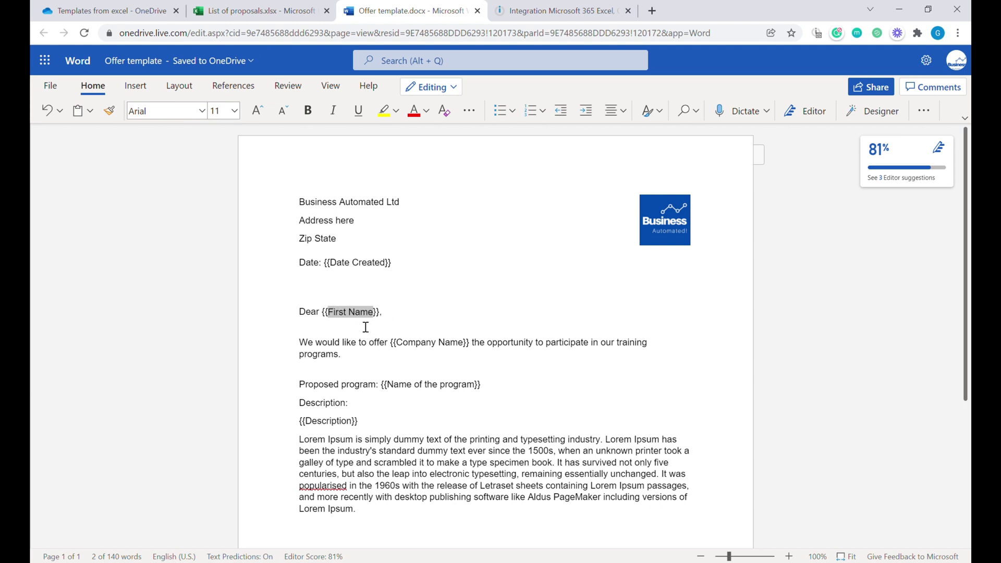
{"action": "left_click", "coordinate": [255, 11]}
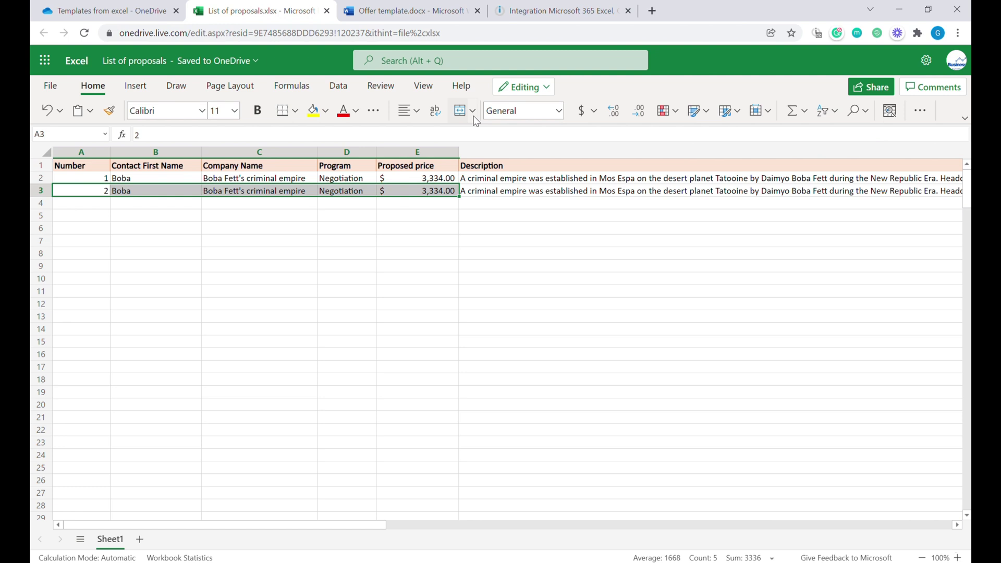
{"action": "left_click", "coordinate": [375, 11]}
{"action": "left_click", "coordinate": [595, 6]}
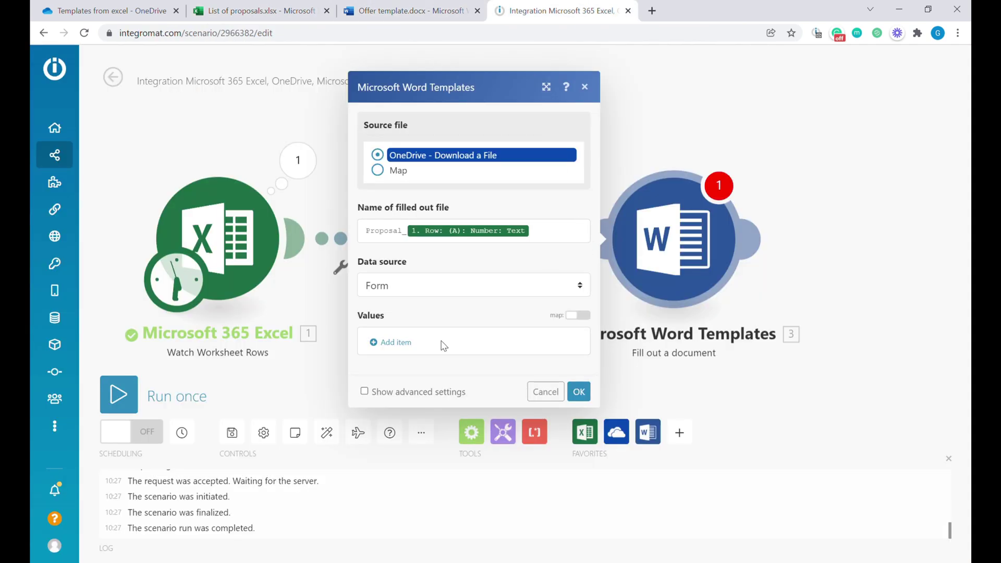
Step: Add a template value with key 'First Name' mapped to the (B): Contact First Name text
{"action": "left_click", "coordinate": [396, 343]}
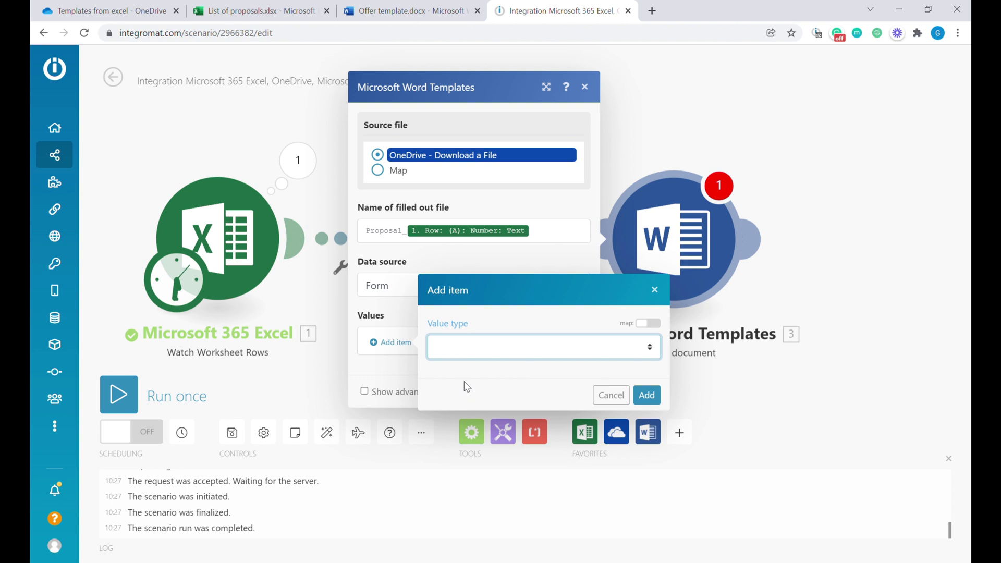
{"action": "key", "text": "Down"}
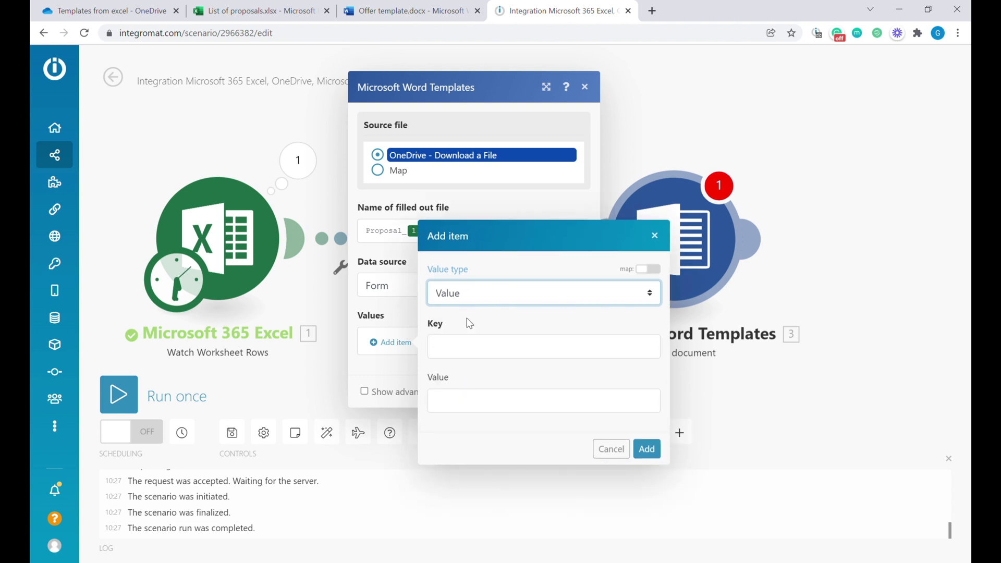
{"action": "left_click", "coordinate": [467, 348]}
{"action": "key", "text": "ctrl+v"}
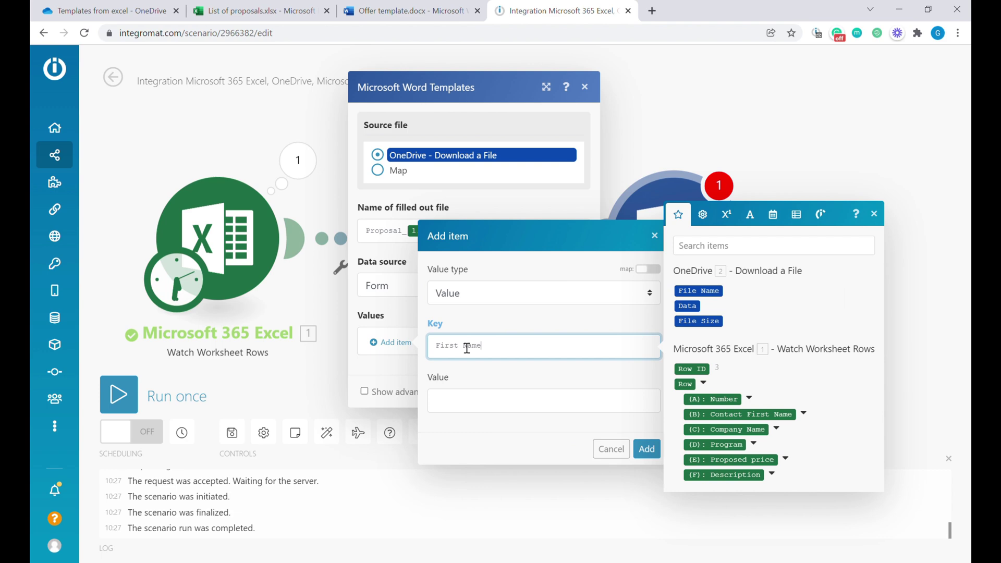
{"action": "left_click_drag", "start_coordinate": [508, 355], "coordinate": [417, 349]}
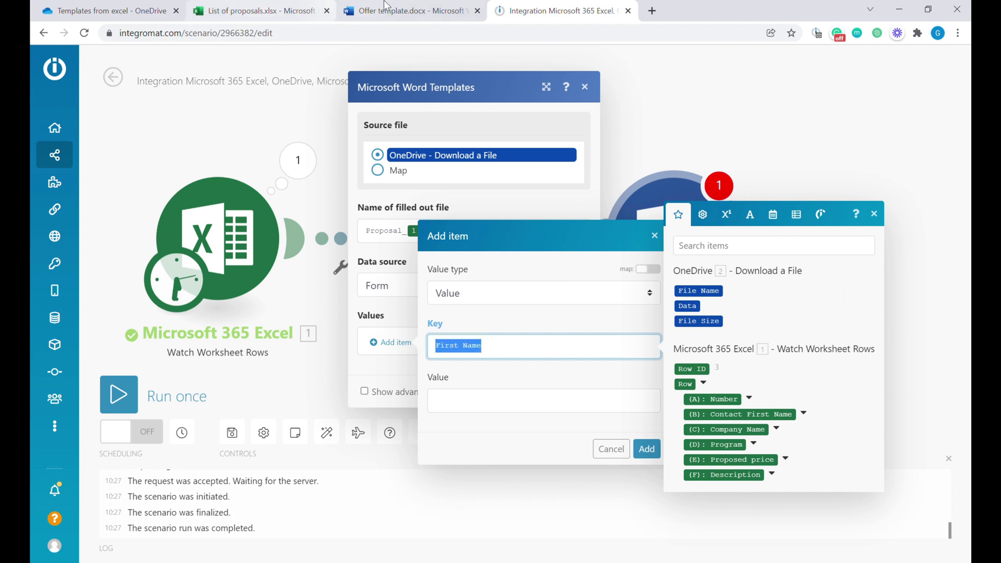
{"action": "left_click", "coordinate": [407, 13]}
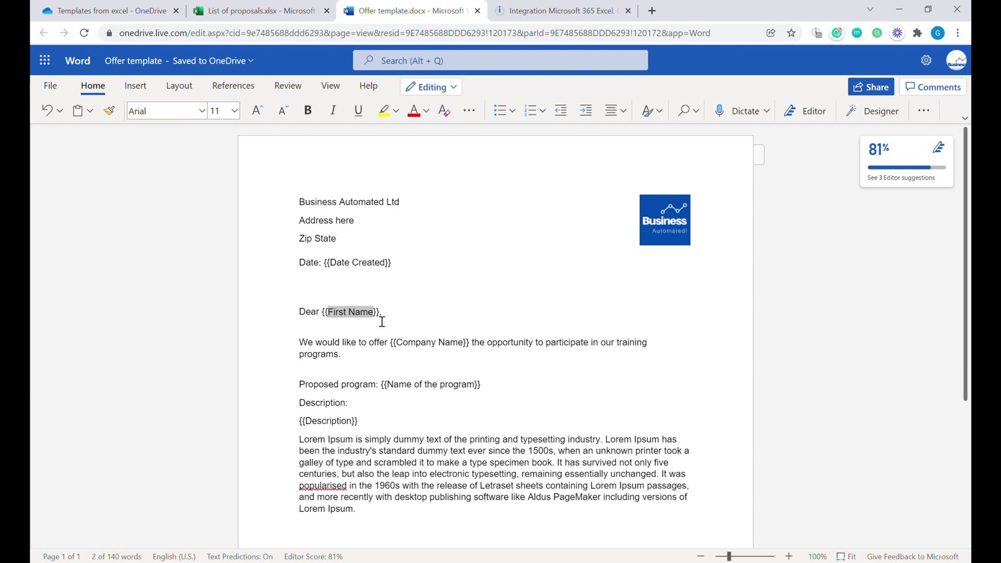
{"action": "left_click", "coordinate": [558, 10]}
{"action": "left_click", "coordinate": [490, 405]}
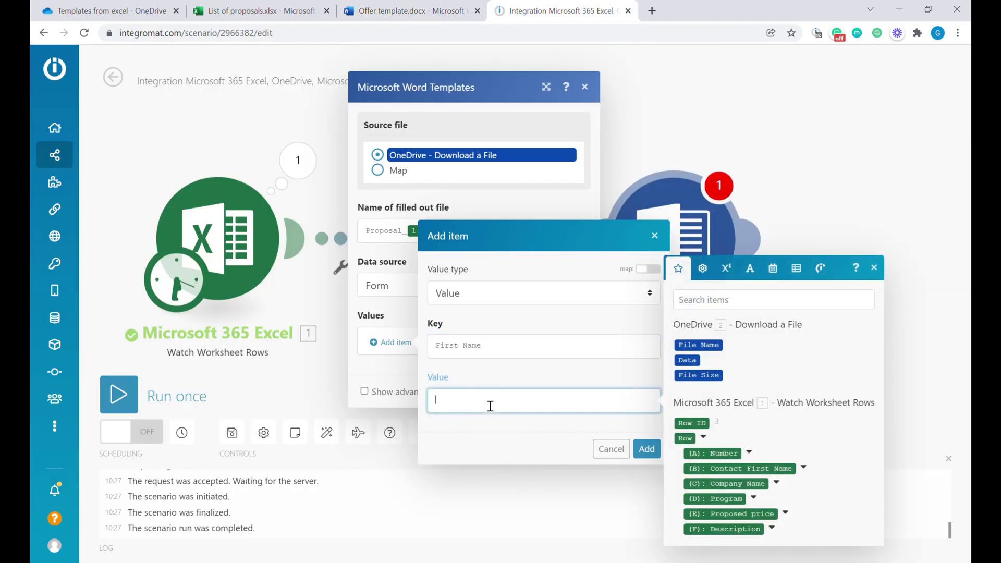
{"action": "left_click", "coordinate": [805, 468]}
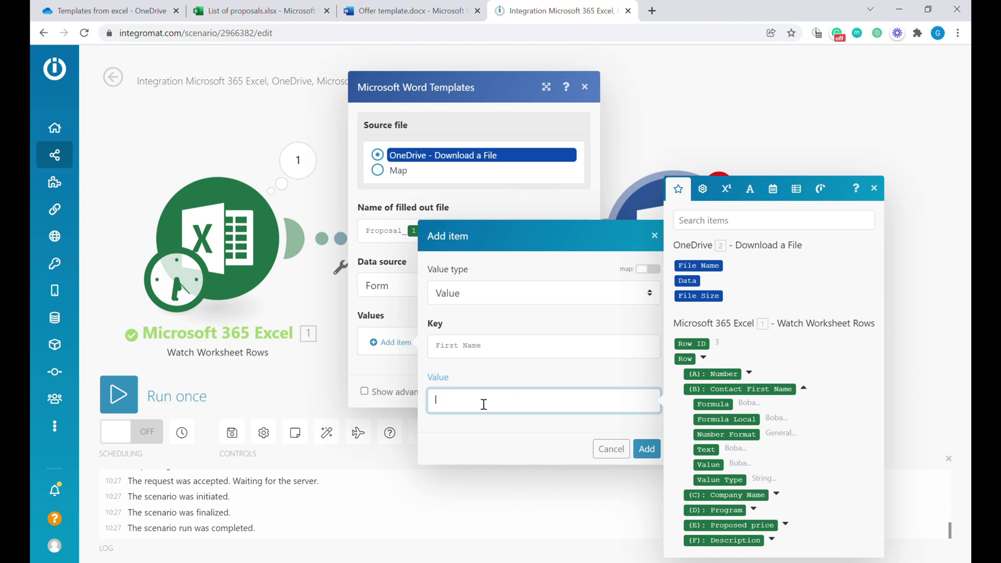
{"action": "left_click", "coordinate": [705, 450]}
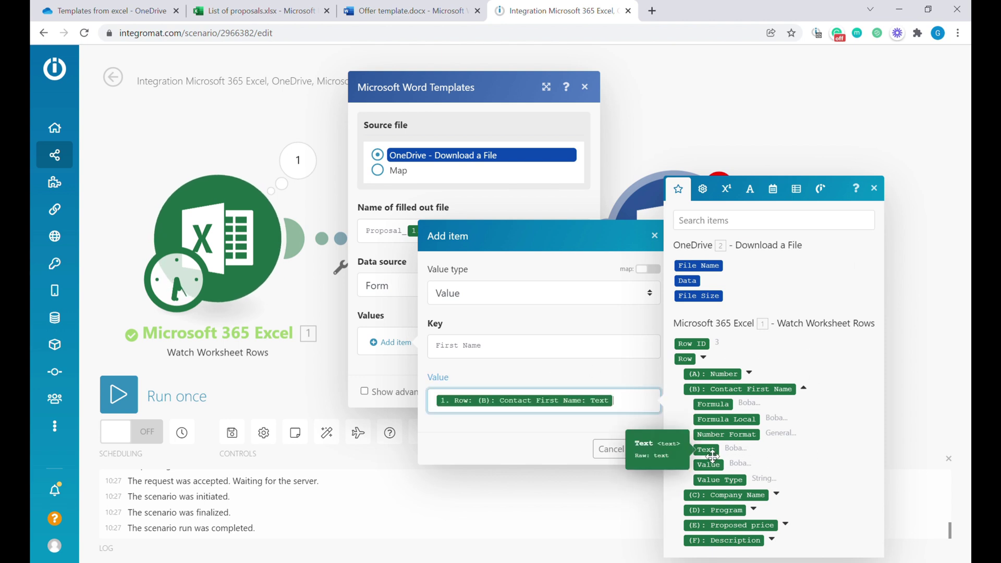
{"action": "left_click", "coordinate": [646, 448]}
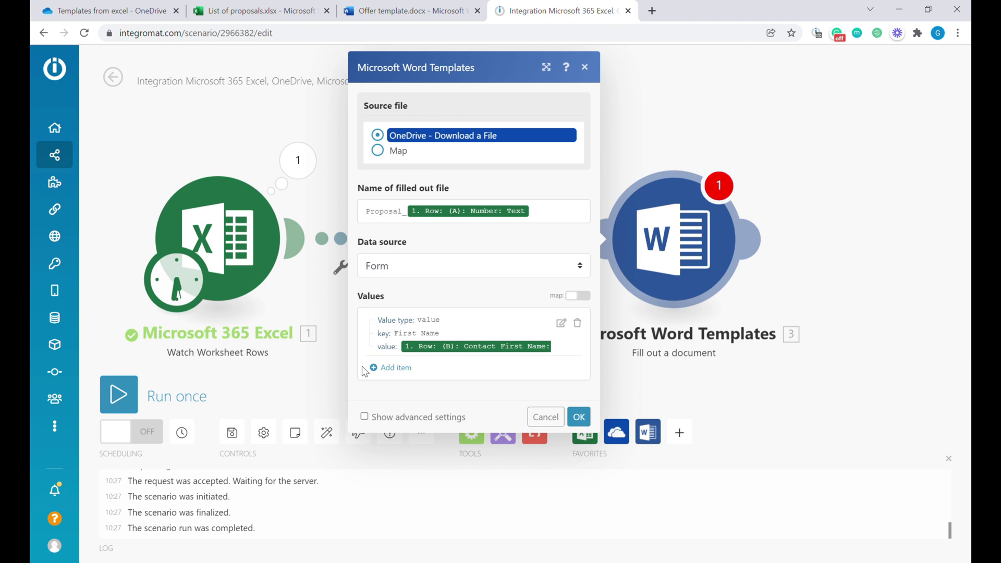
Step: Start another plain-value item in the template values list
{"action": "left_click", "coordinate": [406, 371]}
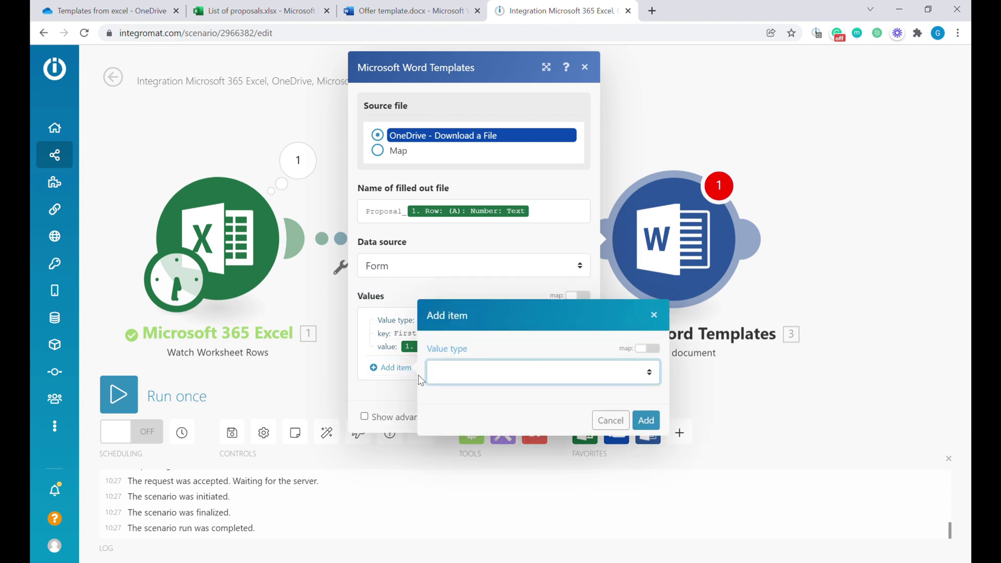
{"action": "left_click", "coordinate": [496, 397]}
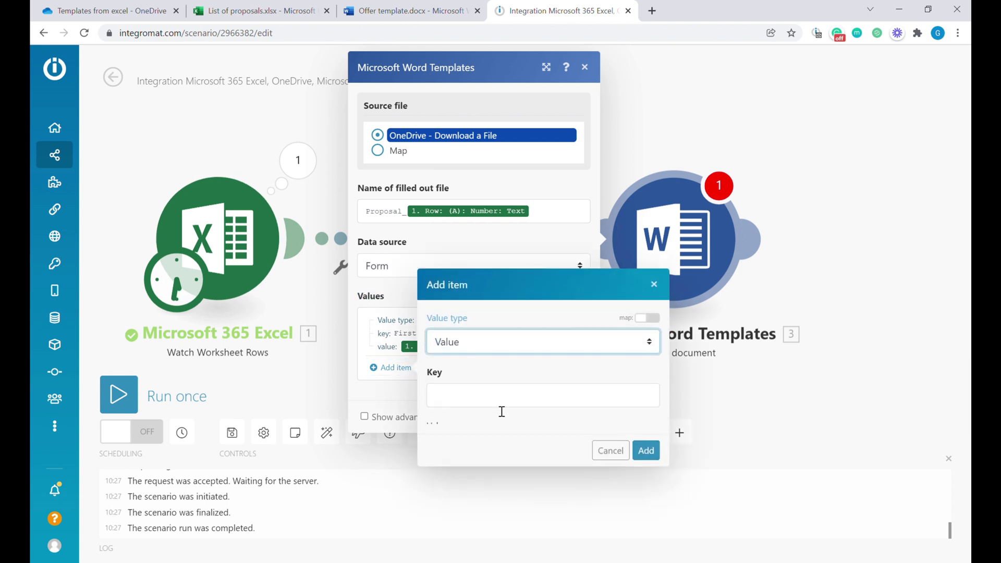
{"action": "left_click", "coordinate": [412, 11]}
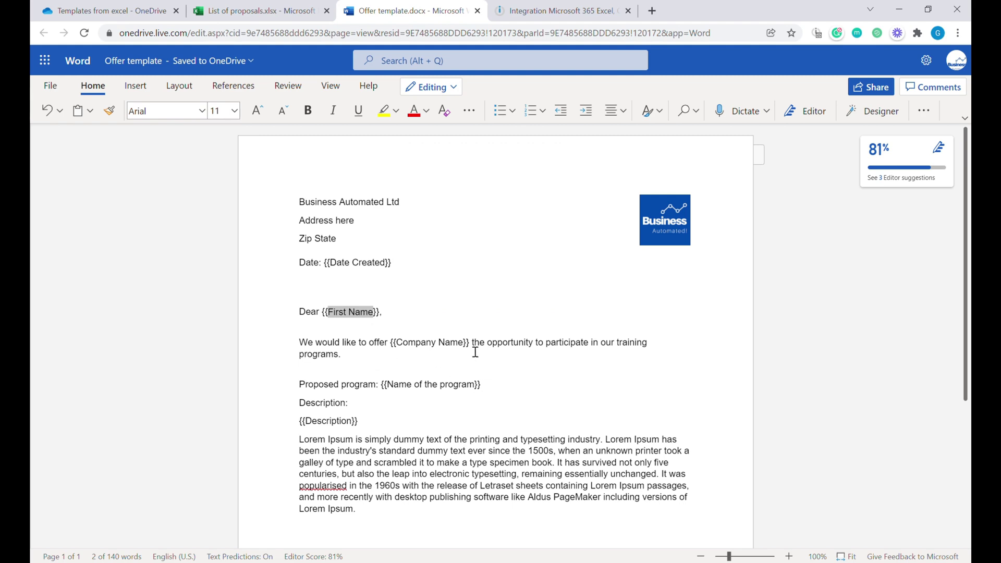
Step: Review the Company Name and Date Created placeholders in the Offer template and the spreadsheet
{"action": "left_click_drag", "start_coordinate": [464, 346], "coordinate": [401, 347]}
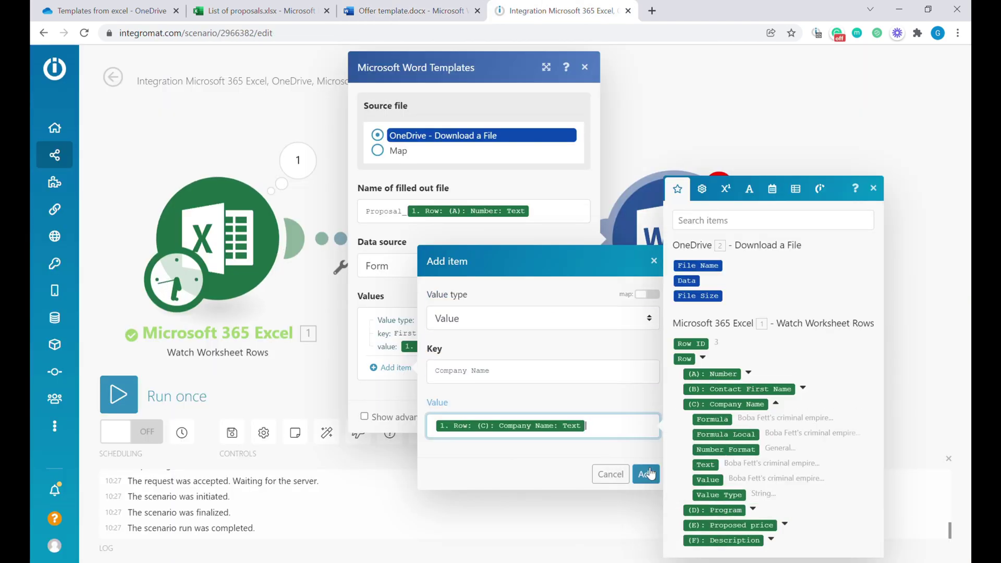
{"action": "left_click", "coordinate": [645, 471]}
{"action": "left_click", "coordinate": [284, 11]}
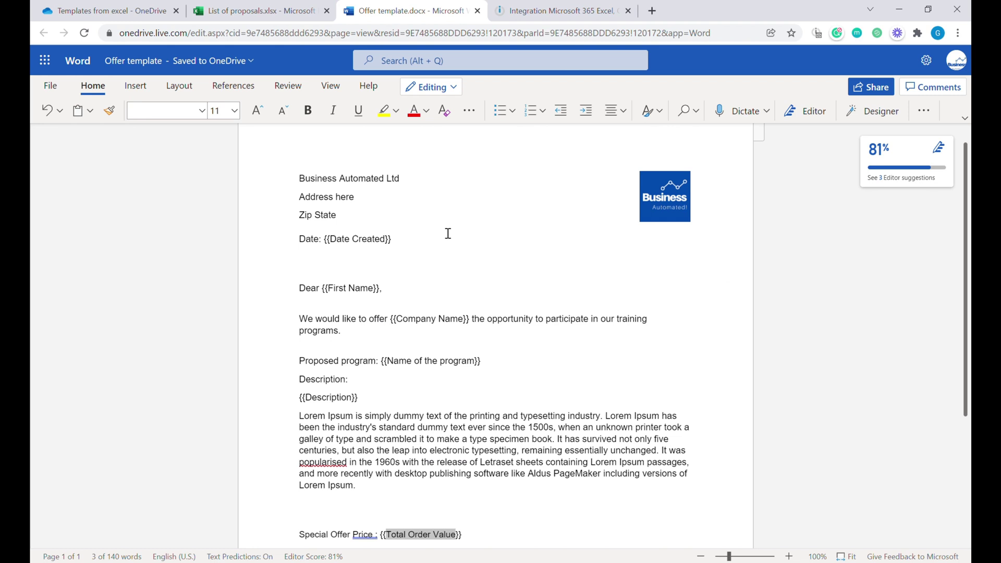
{"action": "scroll", "coordinate": [448, 233], "scroll_direction": "up", "scroll_amount": 1}
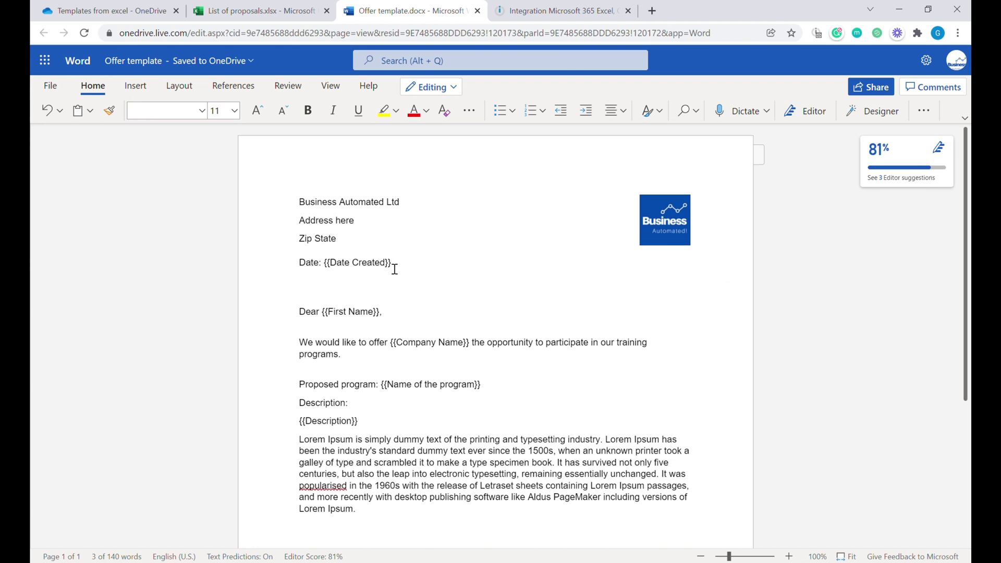
{"action": "left_click_drag", "start_coordinate": [387, 265], "coordinate": [331, 266]}
{"action": "left_click", "coordinate": [259, 7]}
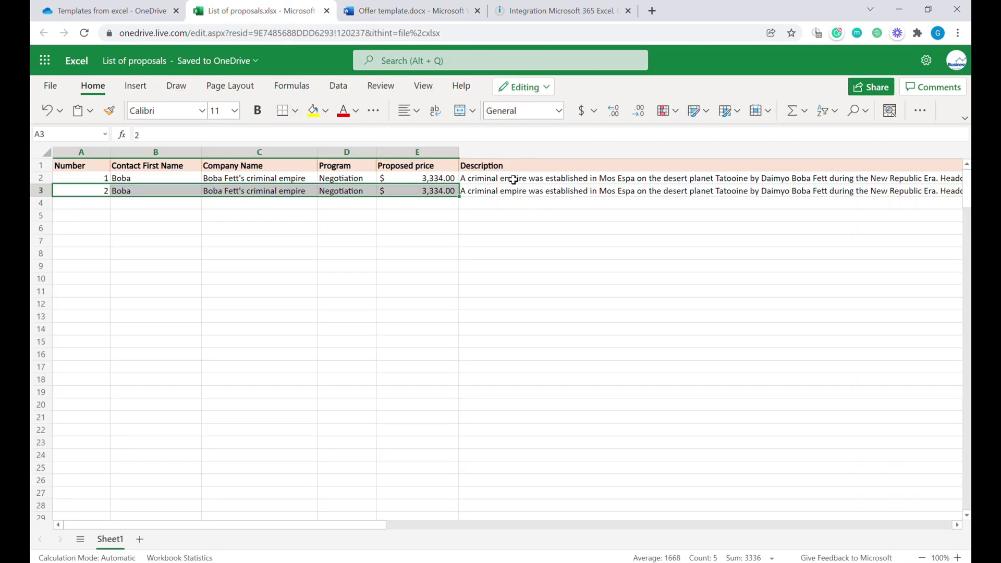
Step: Add a 'Date Created' key whose value is formatDate using now
{"action": "left_click", "coordinate": [539, 7]}
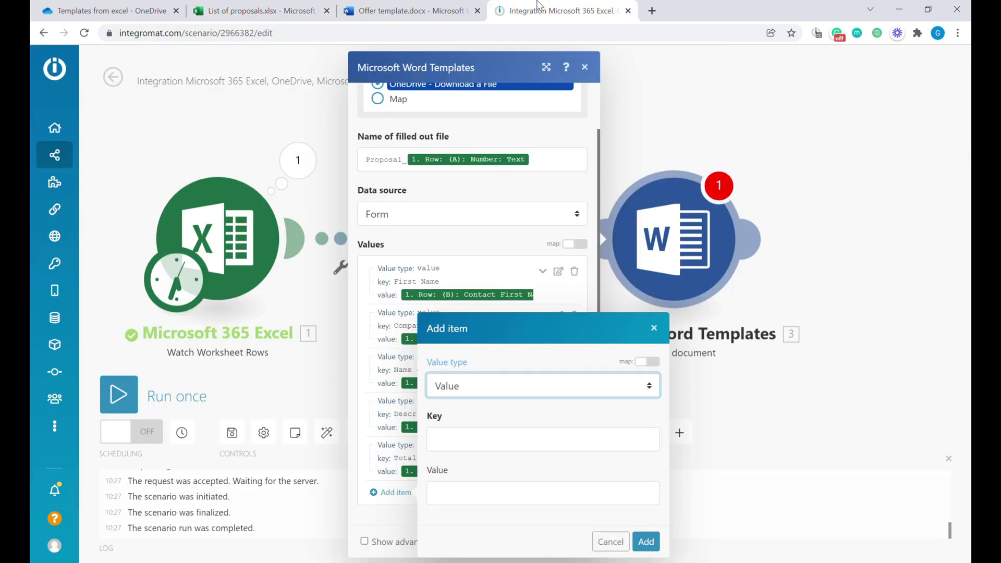
{"action": "left_click", "coordinate": [467, 446]}
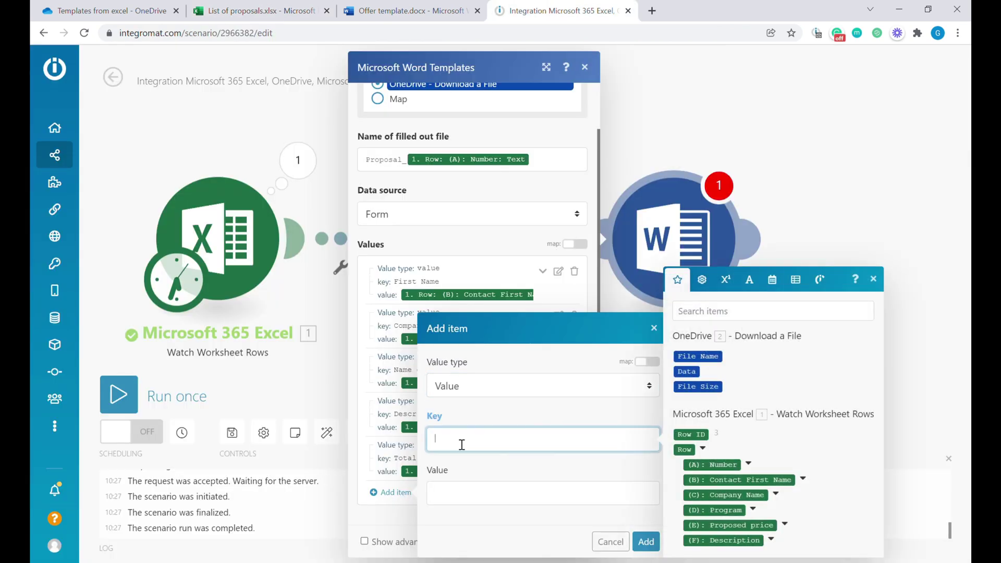
{"action": "type", "text": "Date Created"}
{"action": "left_click", "coordinate": [460, 495]}
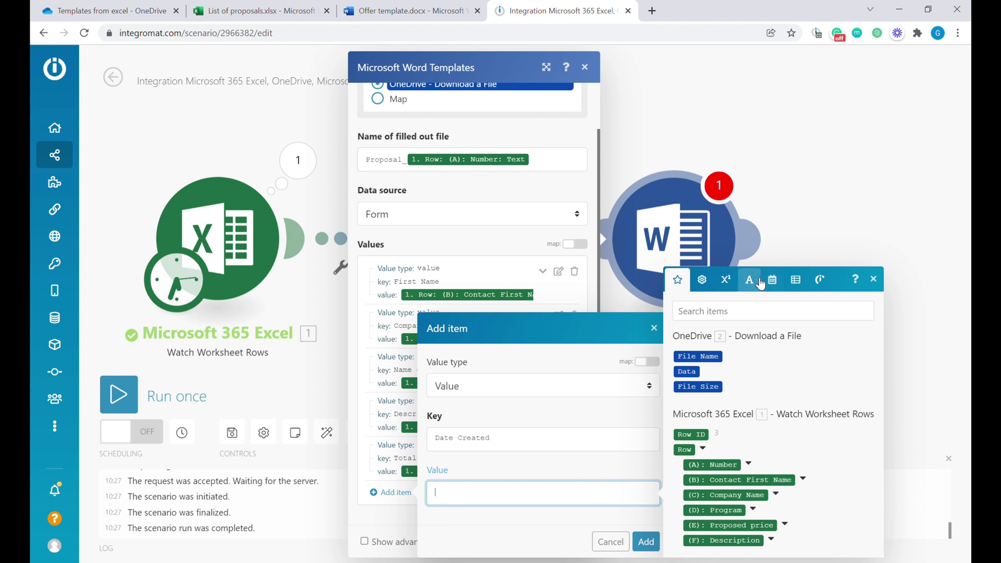
{"action": "left_click", "coordinate": [780, 283]}
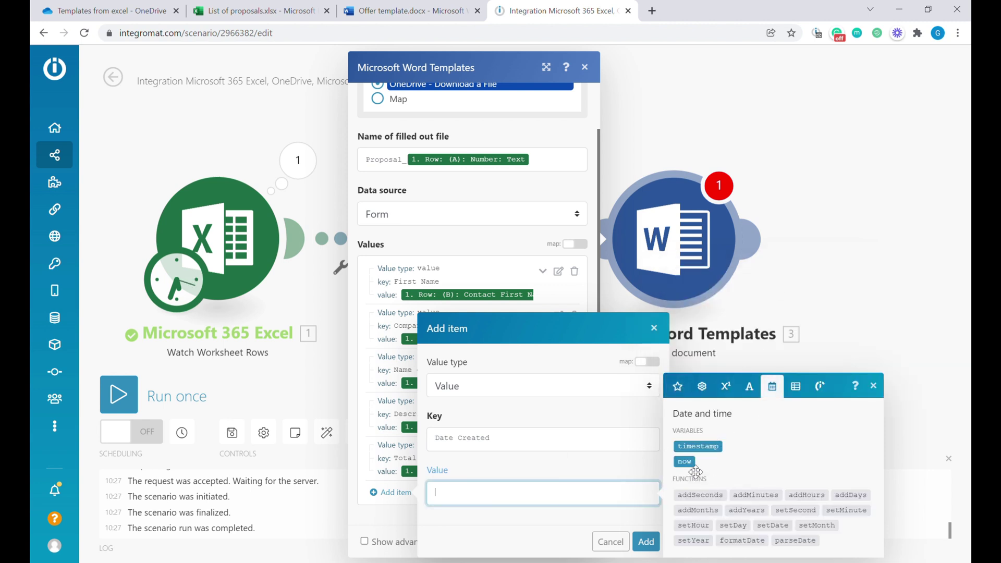
{"action": "left_click", "coordinate": [751, 541]}
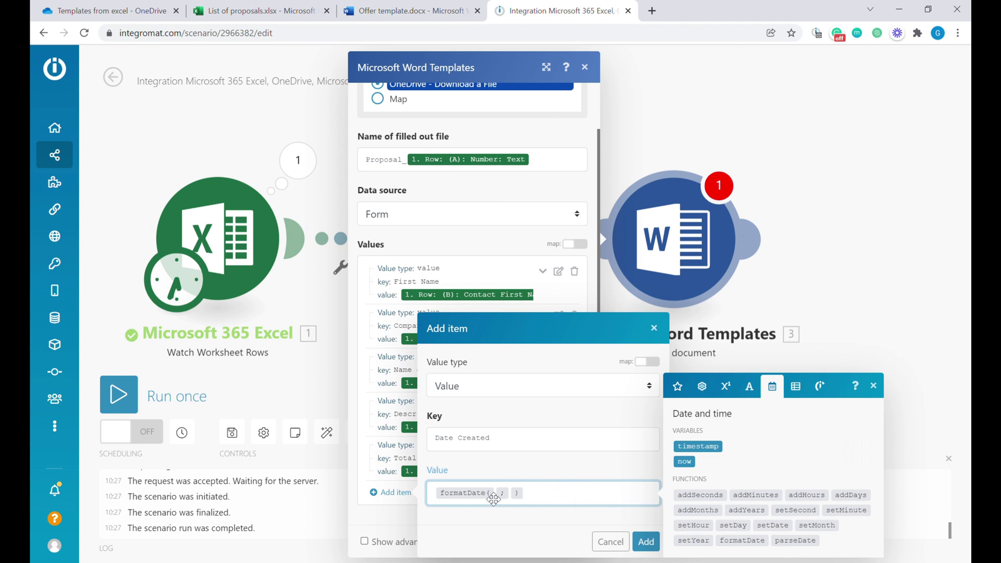
{"action": "mouse_move", "coordinate": [493, 497]}
{"action": "left_click", "coordinate": [684, 462]}
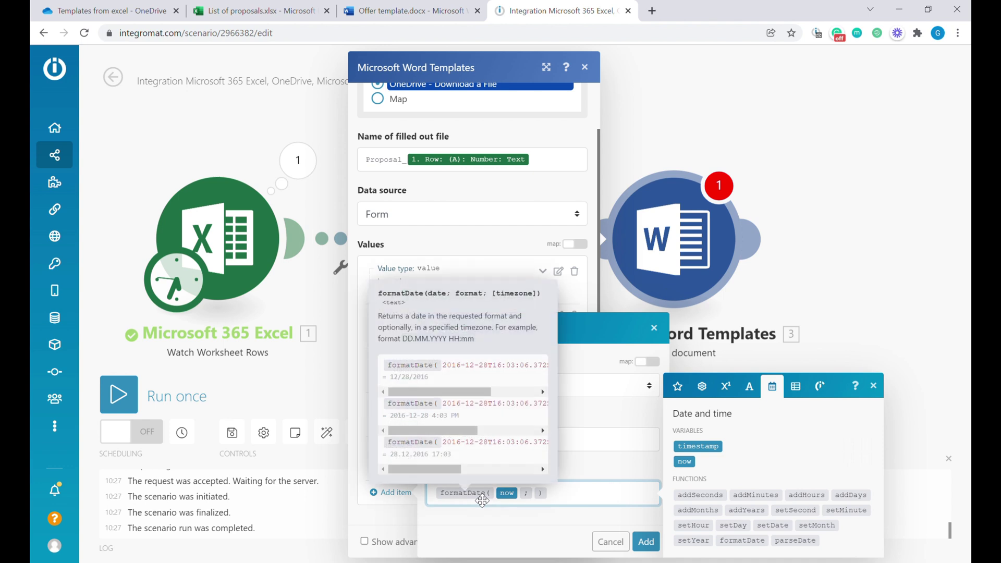
Step: Paste MM/DD/YYYY as the formatDate pattern and add the Date Created item
{"action": "left_click_drag", "start_coordinate": [467, 391], "coordinate": [551, 403]}
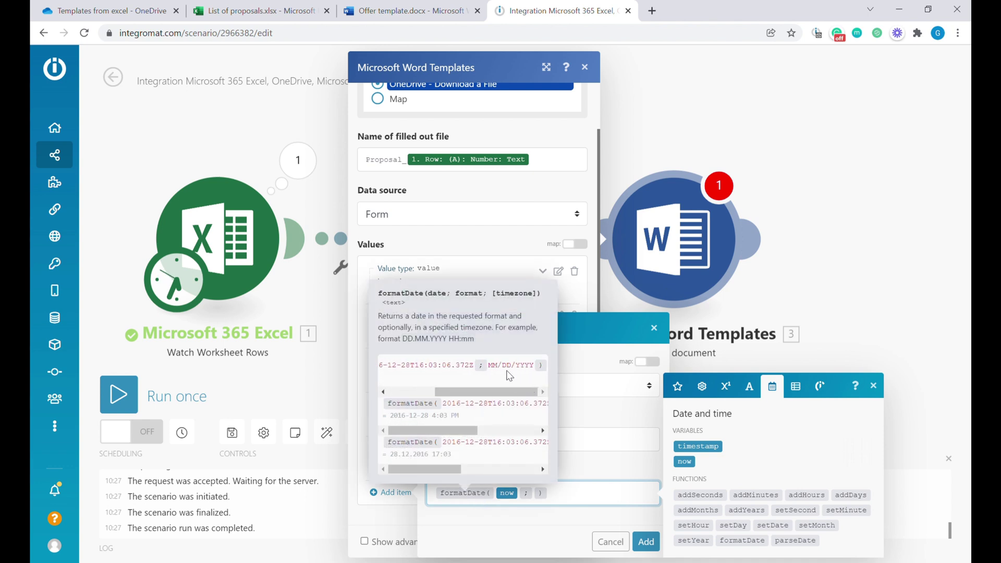
{"action": "left_click_drag", "start_coordinate": [489, 368], "coordinate": [541, 375]}
{"action": "key", "text": "ctrl+c"}
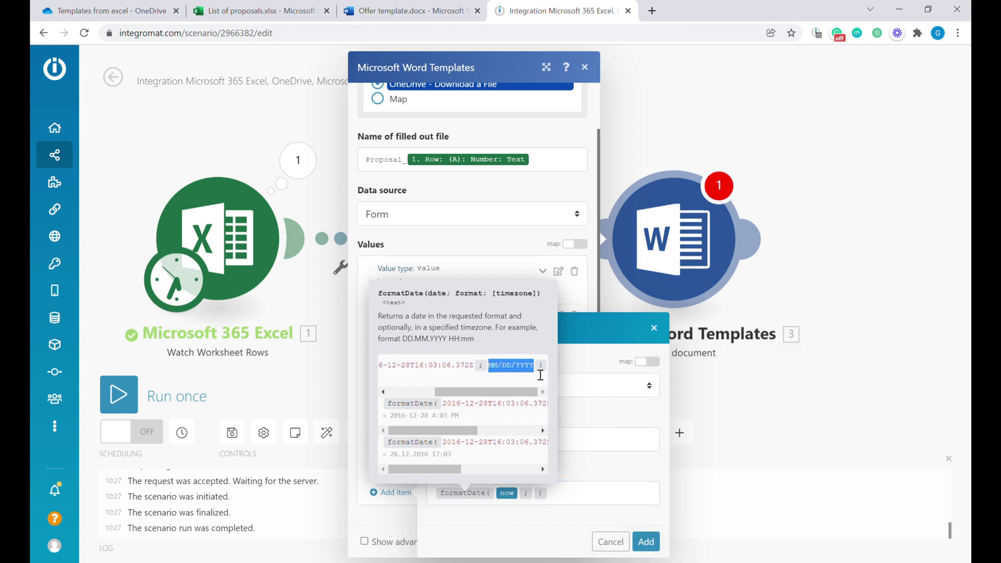
{"action": "left_click", "coordinate": [580, 499]}
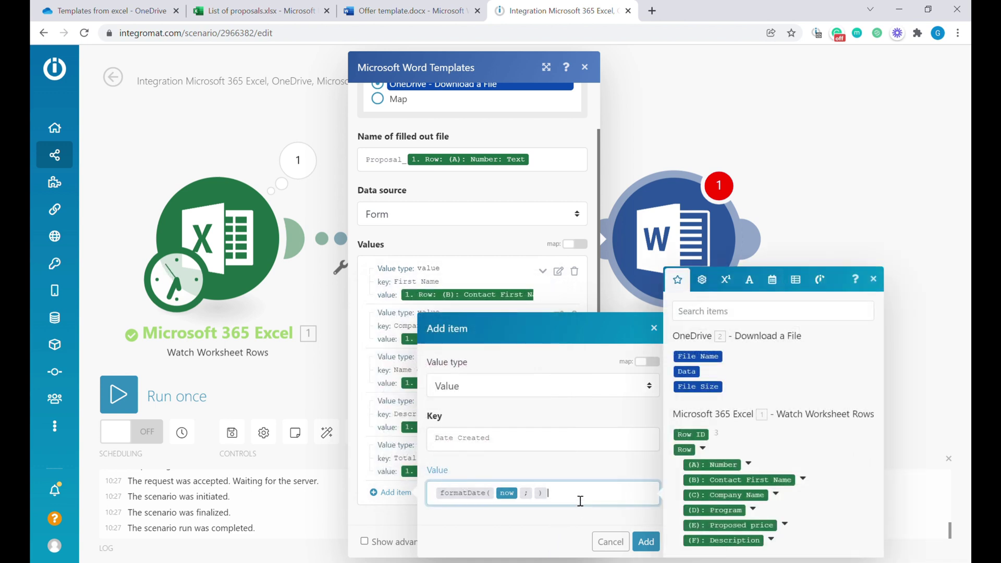
{"action": "key", "text": "ctrl+v"}
{"action": "left_click", "coordinate": [656, 542]}
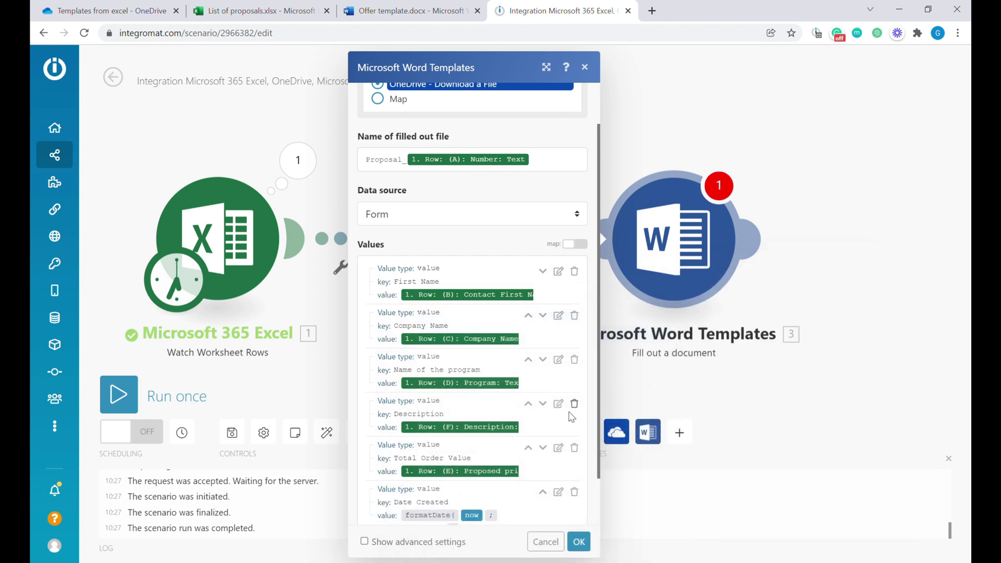
Step: Save the Word Templates module settings
{"action": "scroll", "coordinate": [552, 422], "scroll_direction": "down", "scroll_amount": 1}
{"action": "scroll", "coordinate": [552, 422], "scroll_direction": "up", "scroll_amount": 2}
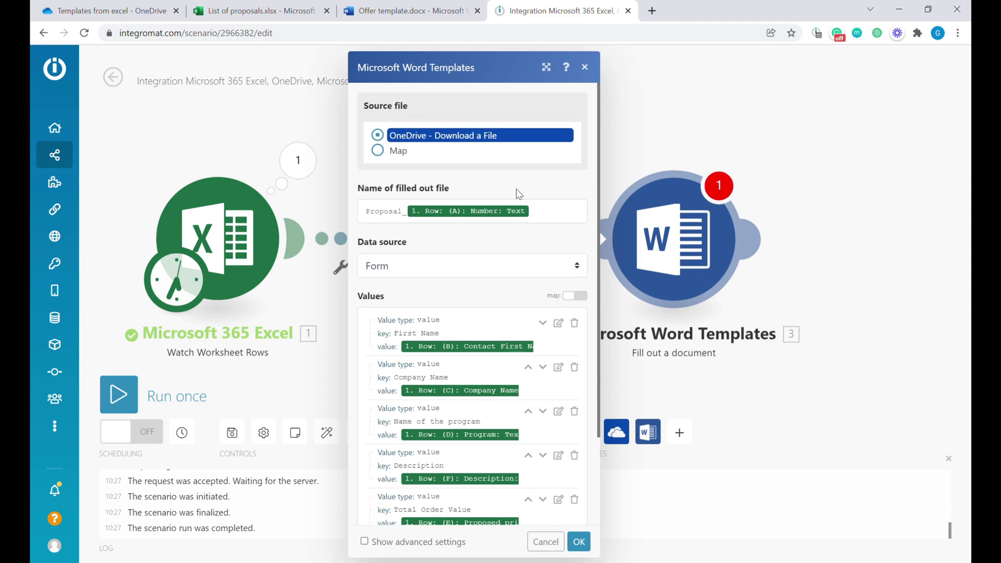
{"action": "scroll", "coordinate": [518, 501], "scroll_direction": "down", "scroll_amount": 2}
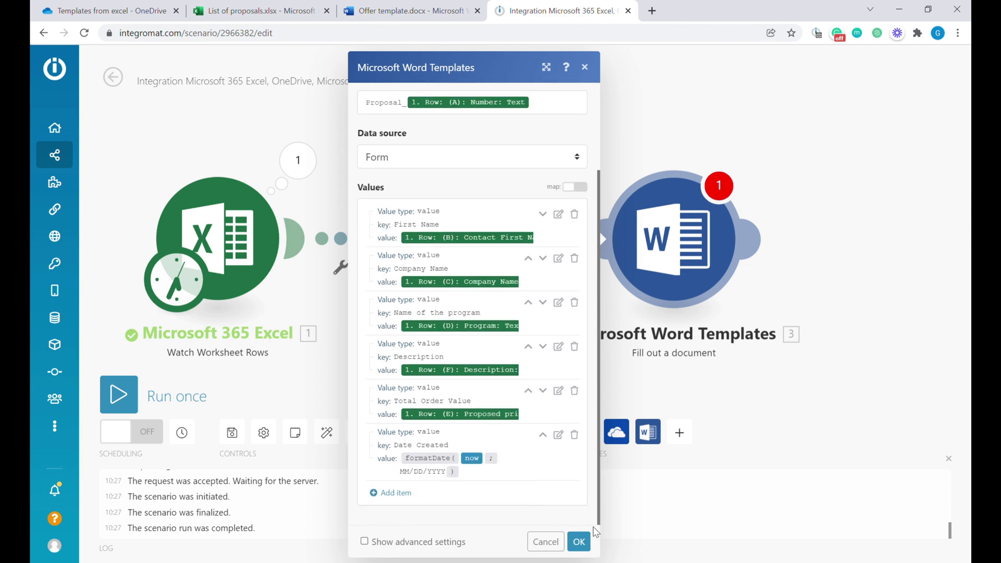
{"action": "left_click", "coordinate": [577, 542]}
{"action": "left_click_drag", "start_coordinate": [817, 270], "coordinate": [793, 290]}
{"action": "scroll", "coordinate": [542, 189], "scroll_direction": "down", "scroll_amount": 1}
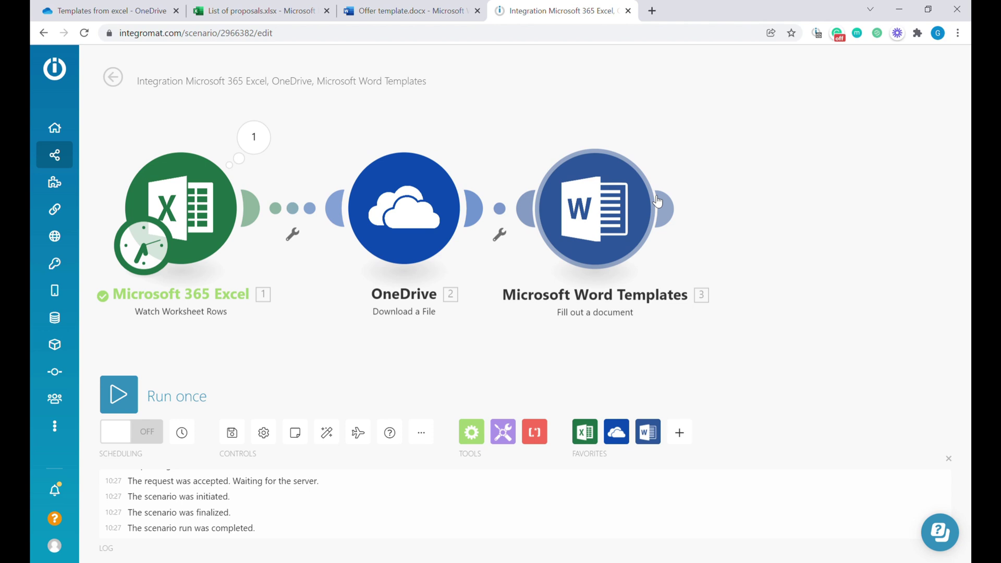
Step: Add a OneDrive Upload a File step after the Word Templates module
{"action": "left_click_drag", "start_coordinate": [784, 219], "coordinate": [754, 222]}
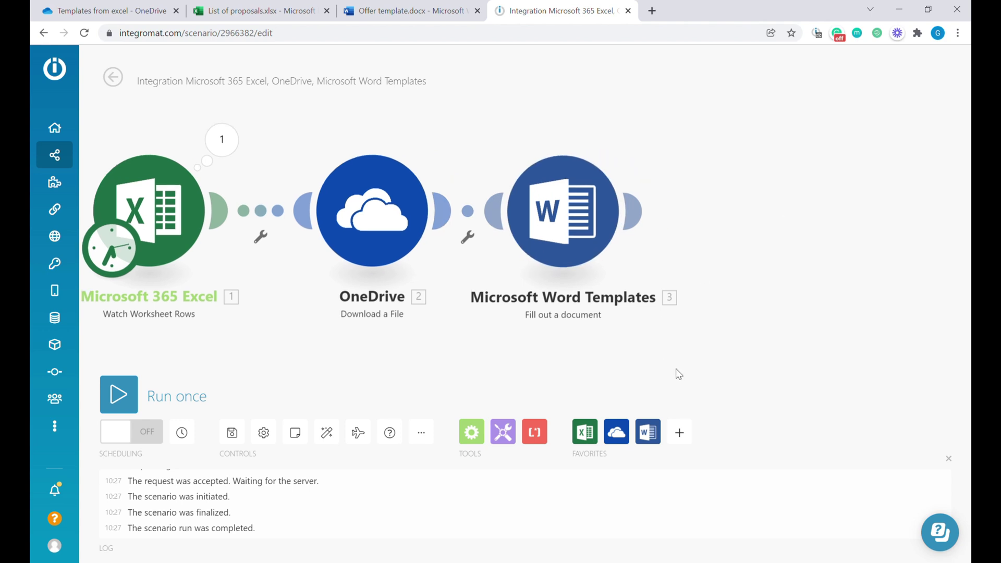
{"action": "left_click", "coordinate": [621, 441]}
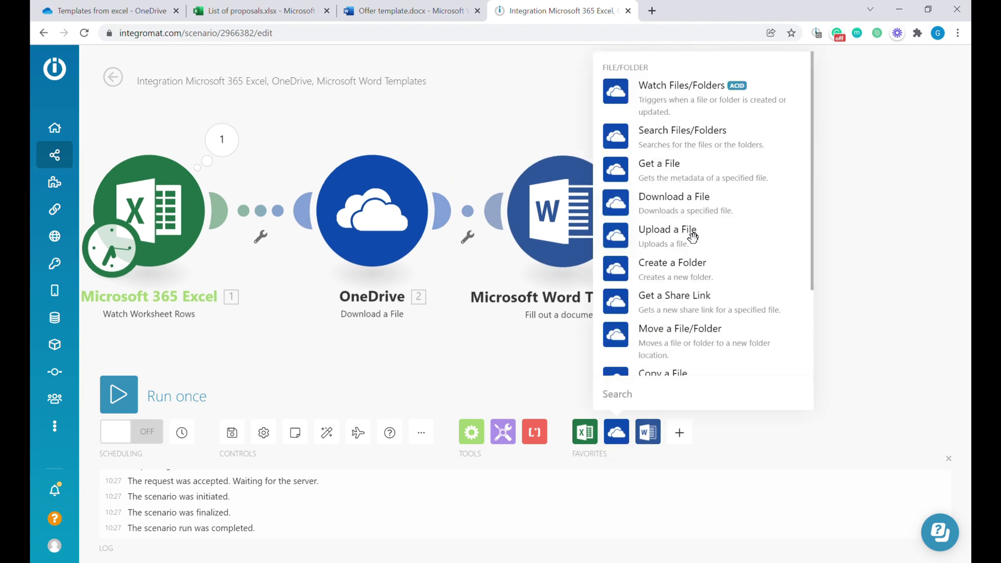
{"action": "left_click", "coordinate": [646, 232]}
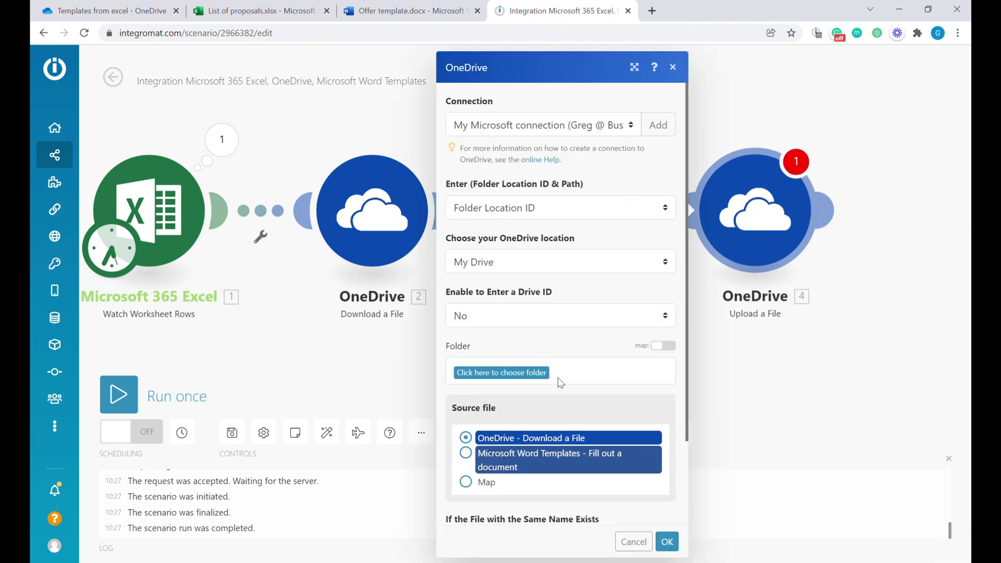
Step: Set the upload folder to /Transit/Scenarios/Templates from excel and save the step
{"action": "scroll", "coordinate": [568, 408], "scroll_direction": "down", "scroll_amount": 1}
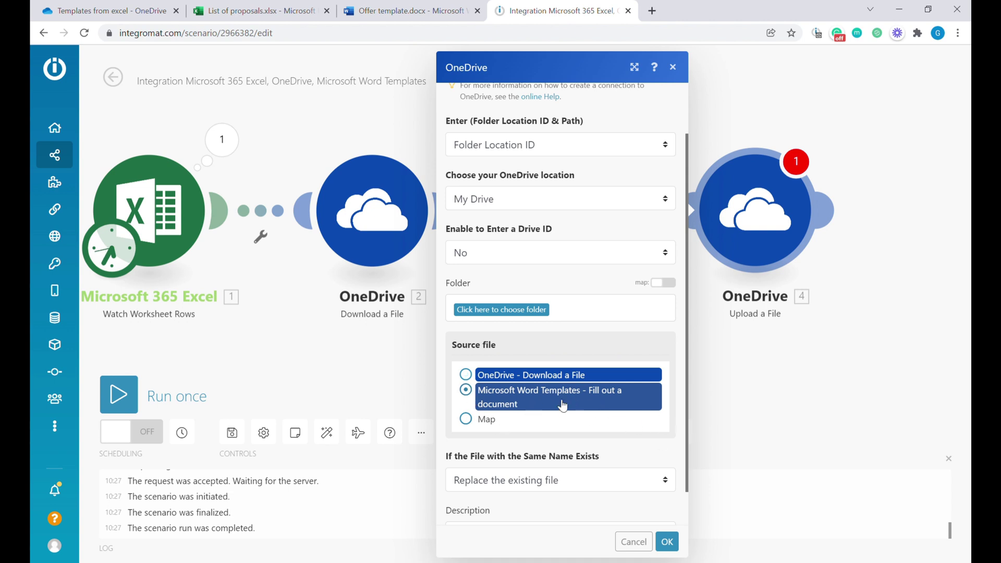
{"action": "scroll", "coordinate": [602, 404], "scroll_direction": "down", "scroll_amount": 1}
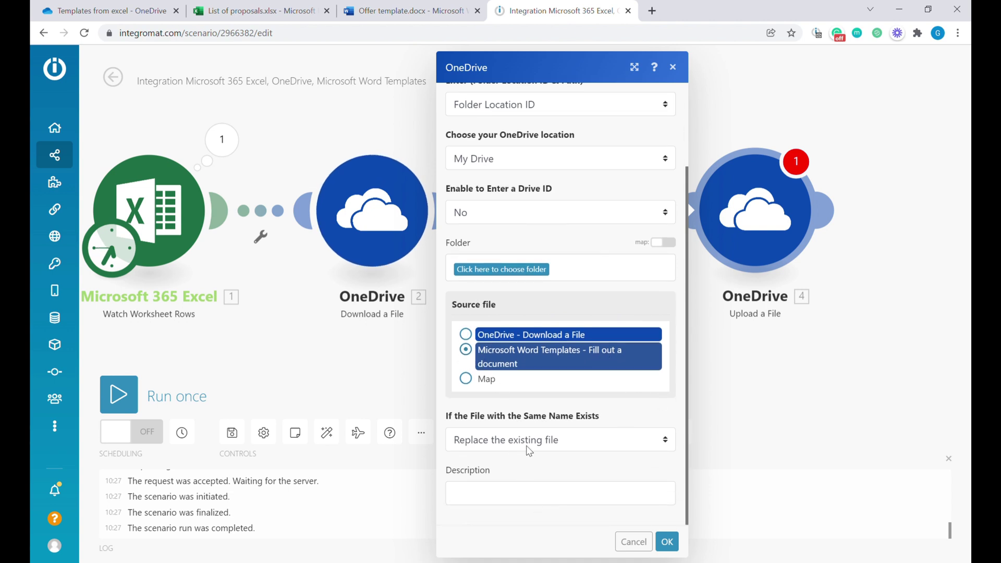
{"action": "scroll", "coordinate": [503, 492], "scroll_direction": "up", "scroll_amount": 2}
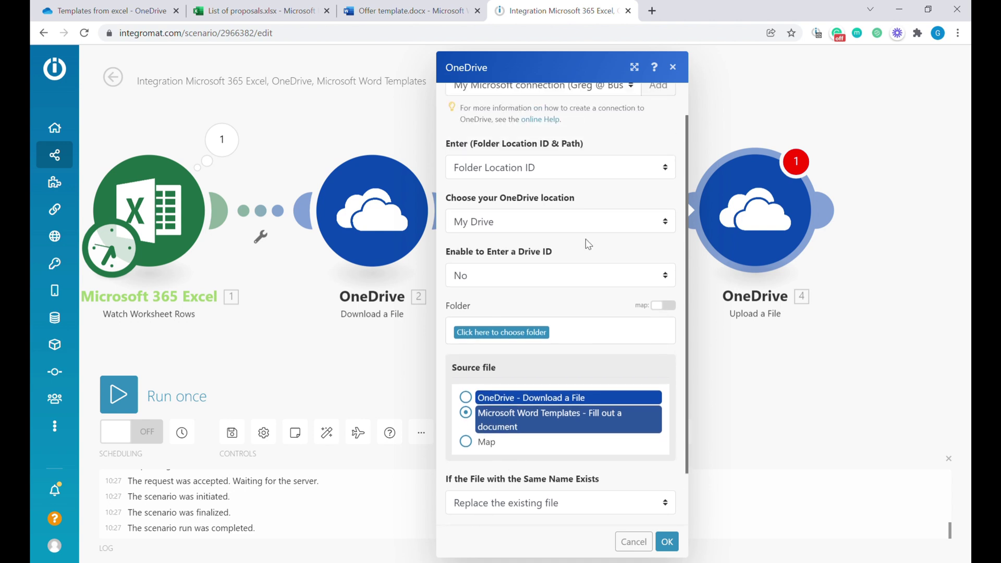
{"action": "left_click", "coordinate": [513, 334]}
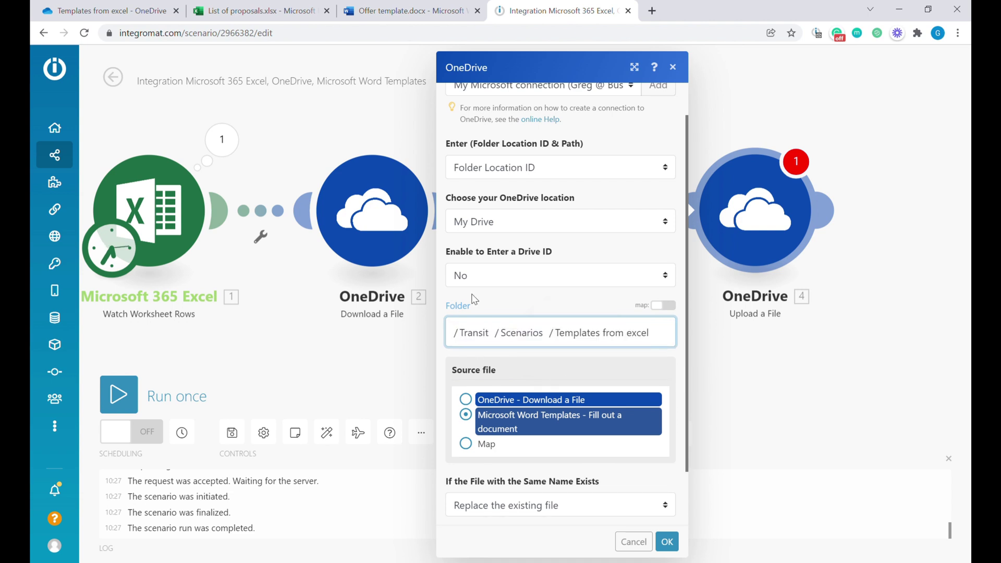
{"action": "left_click", "coordinate": [670, 544]}
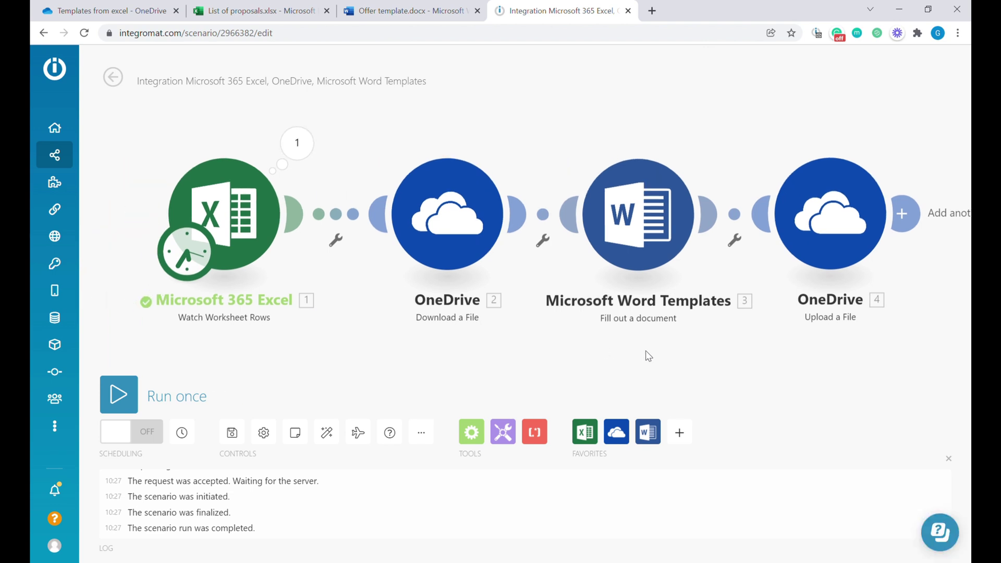
Step: Auto-align the modules, check the new row 4 in Excel, and run the scenario once
{"action": "left_click", "coordinate": [327, 432]}
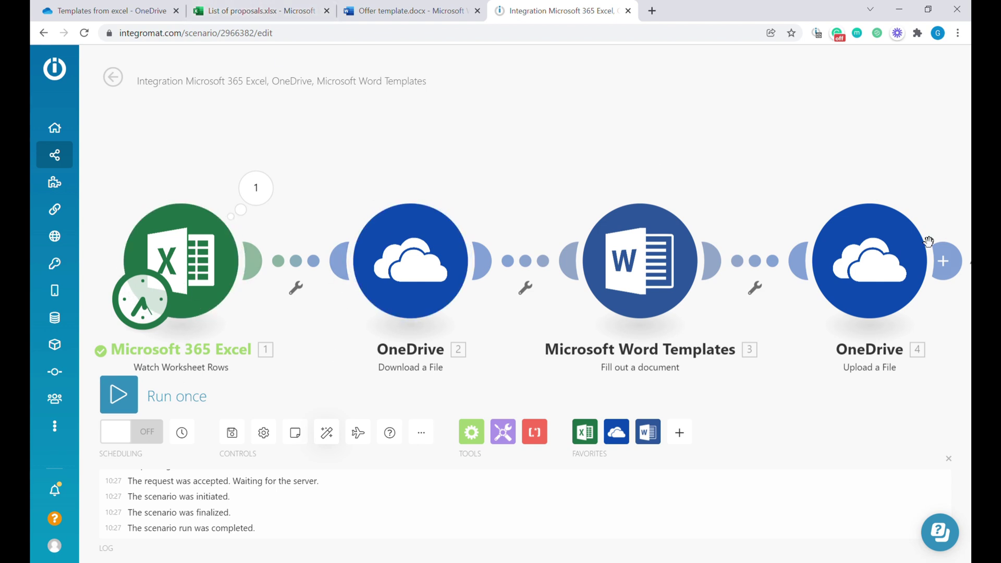
{"action": "left_click", "coordinate": [255, 10]}
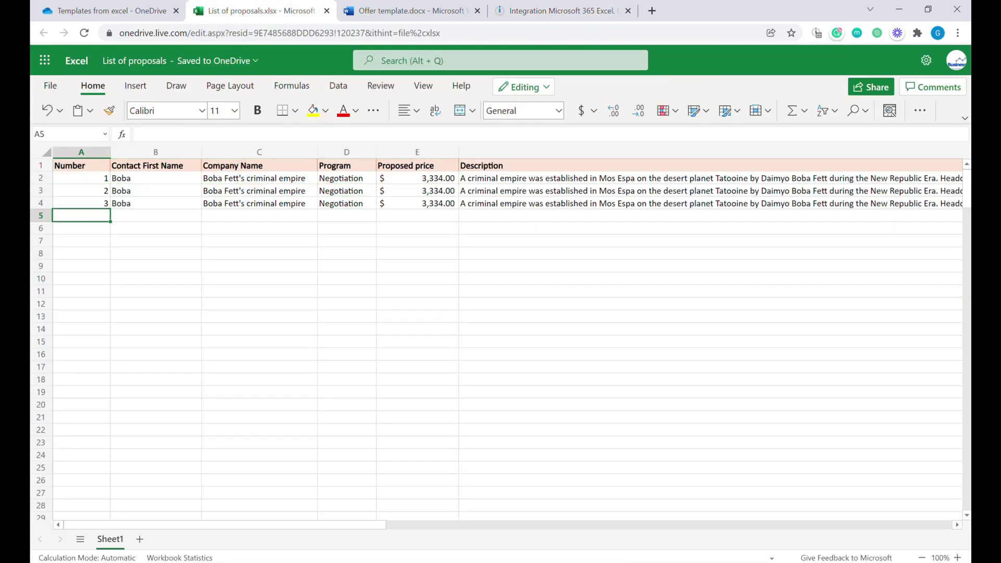
{"action": "left_click", "coordinate": [560, 11]}
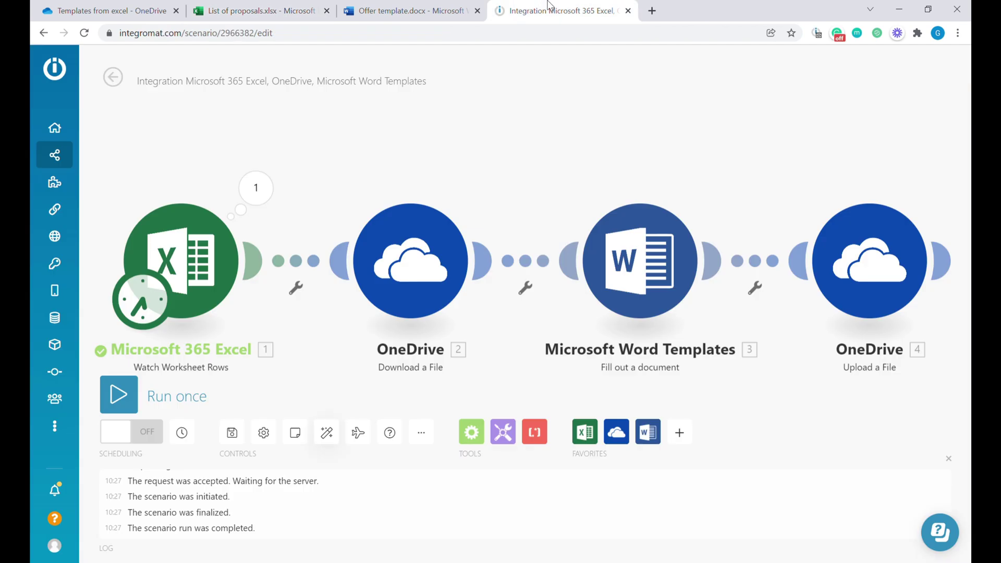
{"action": "left_click", "coordinate": [128, 396]}
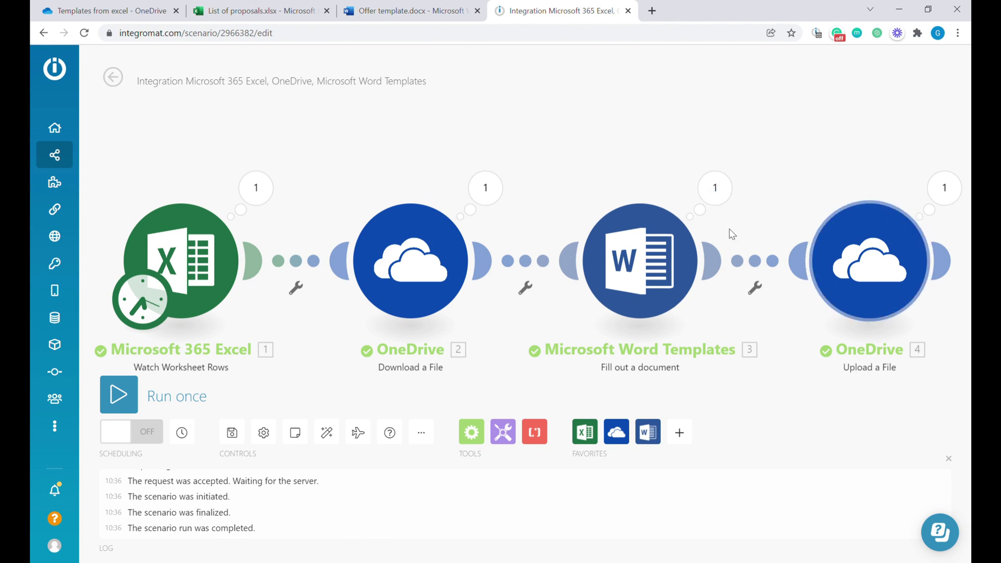
Step: Open Proposal_3.docx from the output folder and inspect its filled date, first name and company
{"action": "left_click", "coordinate": [110, 11]}
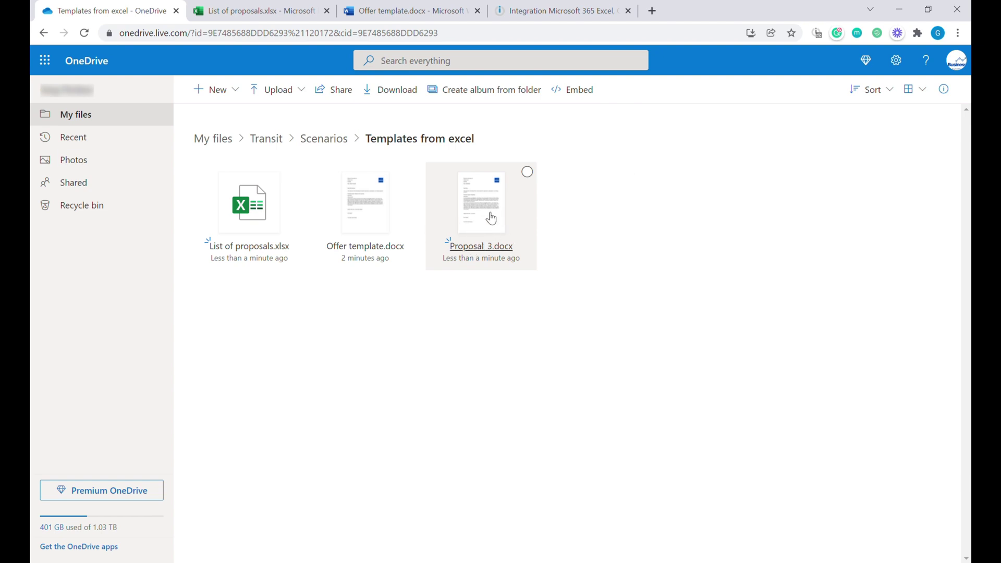
{"action": "left_click", "coordinate": [491, 217]}
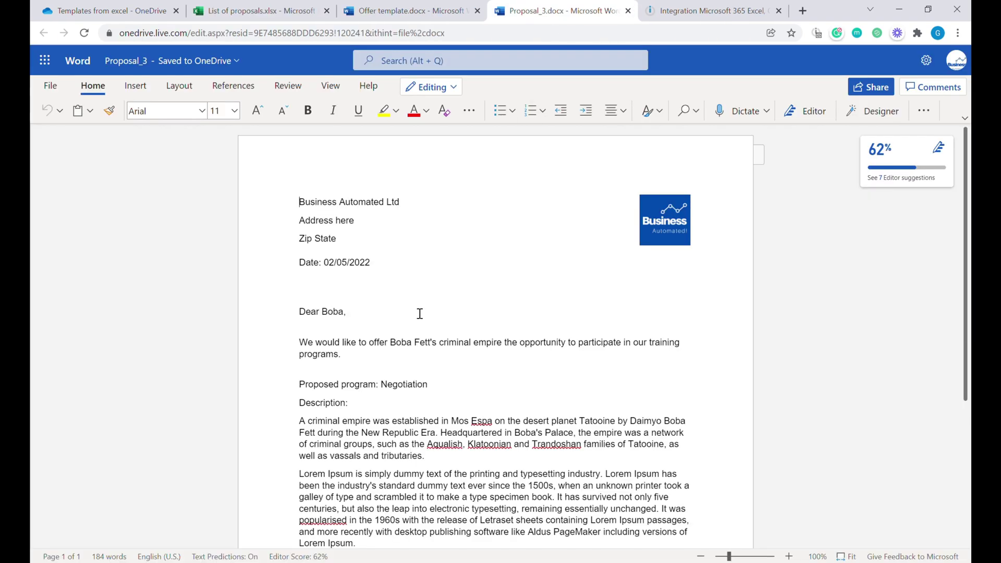
{"action": "double_click", "coordinate": [334, 263]}
{"action": "scroll", "coordinate": [374, 268], "scroll_direction": "down", "scroll_amount": 2}
{"action": "left_click", "coordinate": [335, 249]}
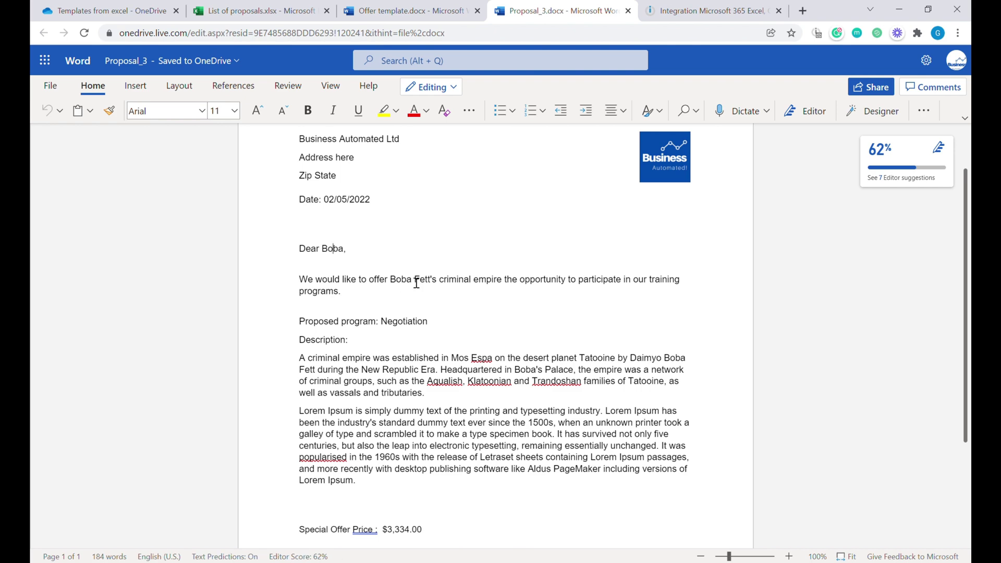
{"action": "left_click_drag", "start_coordinate": [391, 281], "coordinate": [486, 284]}
Step: Compare Proposal_3's filled fields with the Offer template placeholders
{"action": "left_click", "coordinate": [450, 9]}
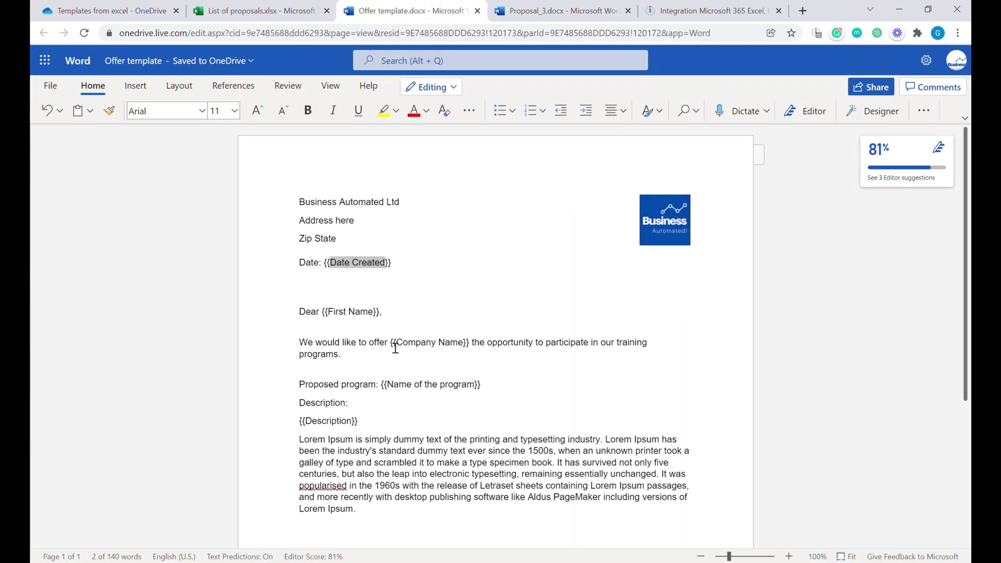
{"action": "left_click", "coordinate": [450, 395]}
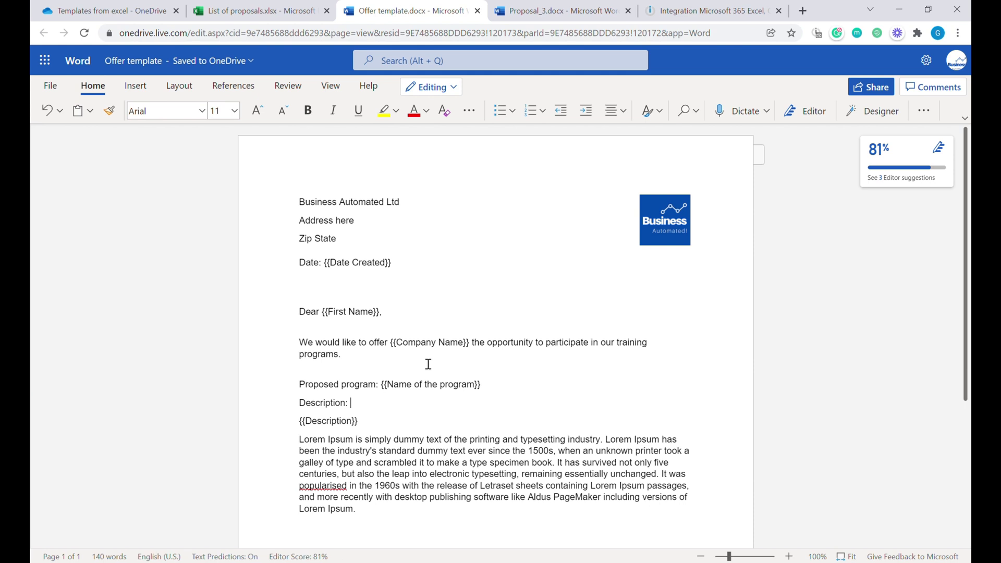
{"action": "left_click", "coordinate": [555, 10]}
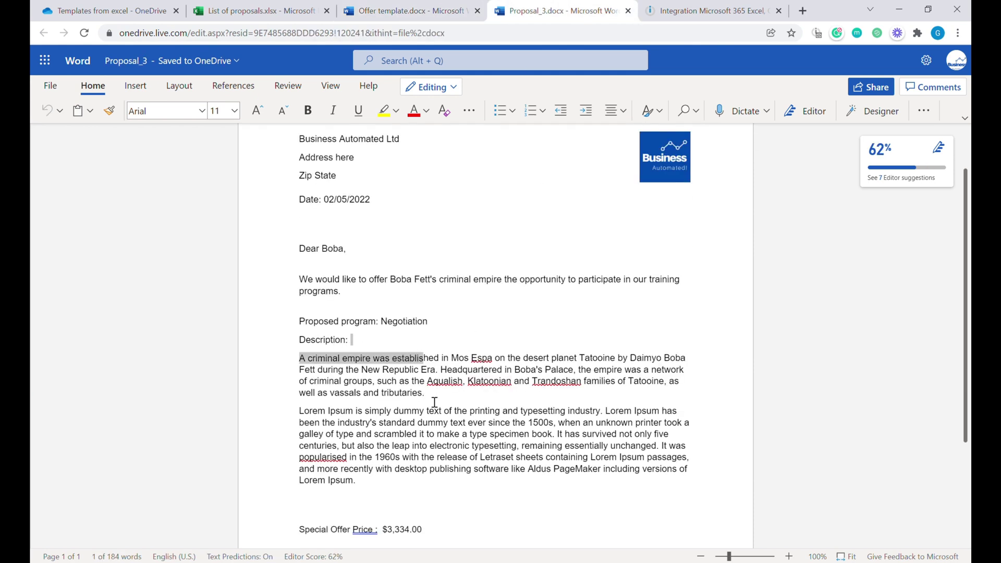
{"action": "scroll", "coordinate": [470, 417], "scroll_direction": "down", "scroll_amount": 1}
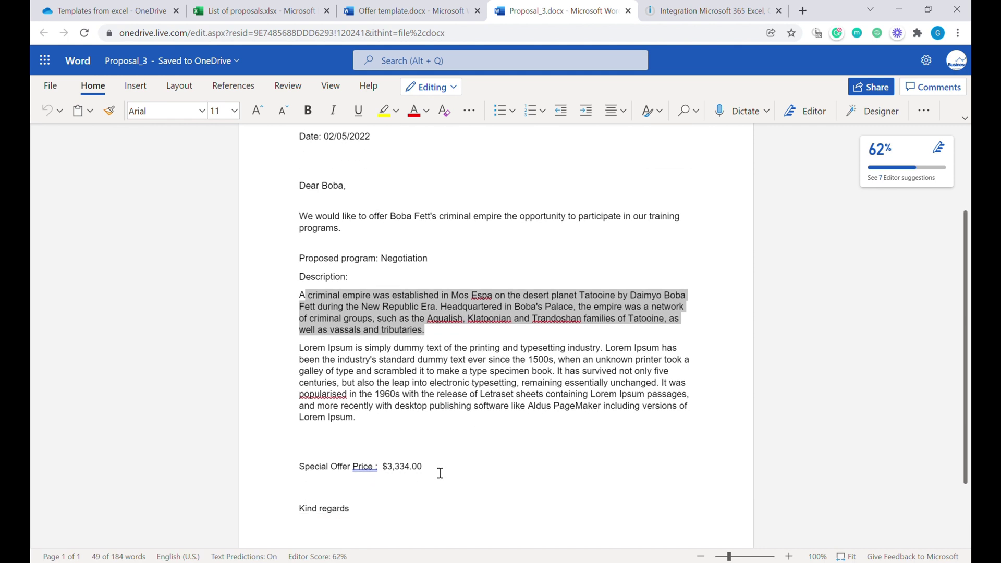
{"action": "left_click_drag", "start_coordinate": [425, 469], "coordinate": [387, 472]}
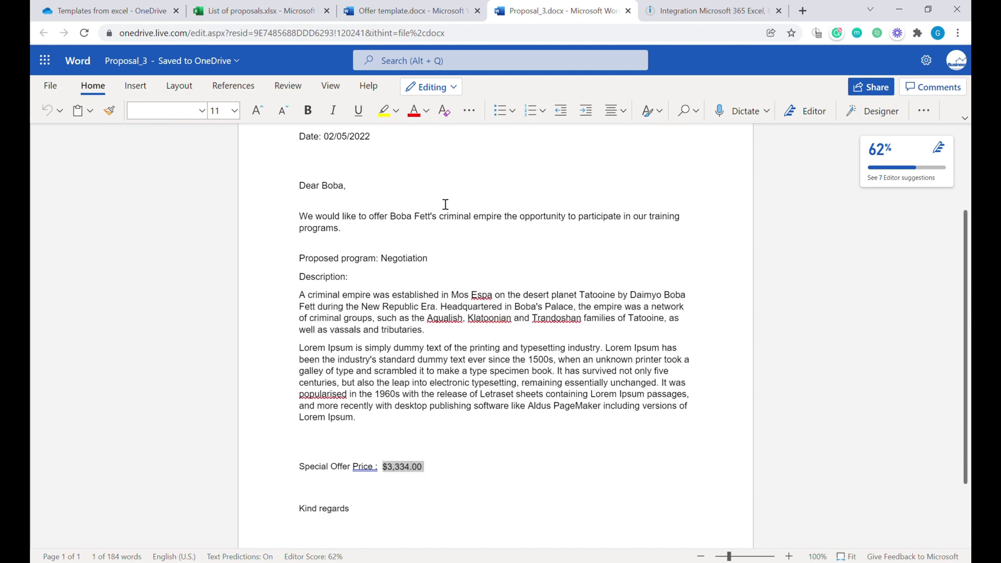
Step: Paste the copied Jabba/Hutt Clan/Gardening/$400.00 proposal row into rows 5 and 6
{"action": "left_click", "coordinate": [253, 13]}
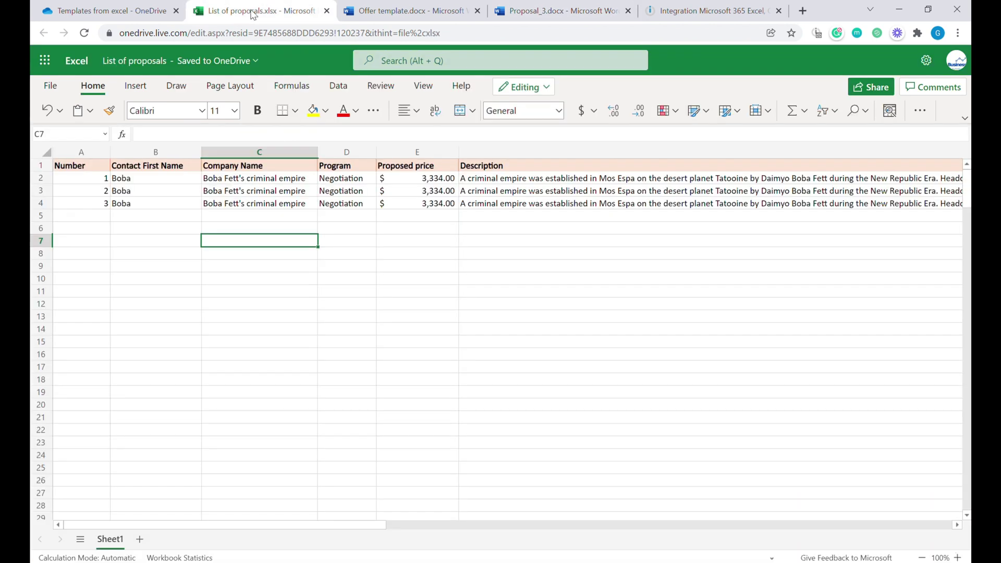
{"action": "left_click", "coordinate": [83, 216]}
{"action": "key", "text": "ctrl+v"}
{"action": "left_click", "coordinate": [83, 230]}
{"action": "key", "text": "ctrl+v"}
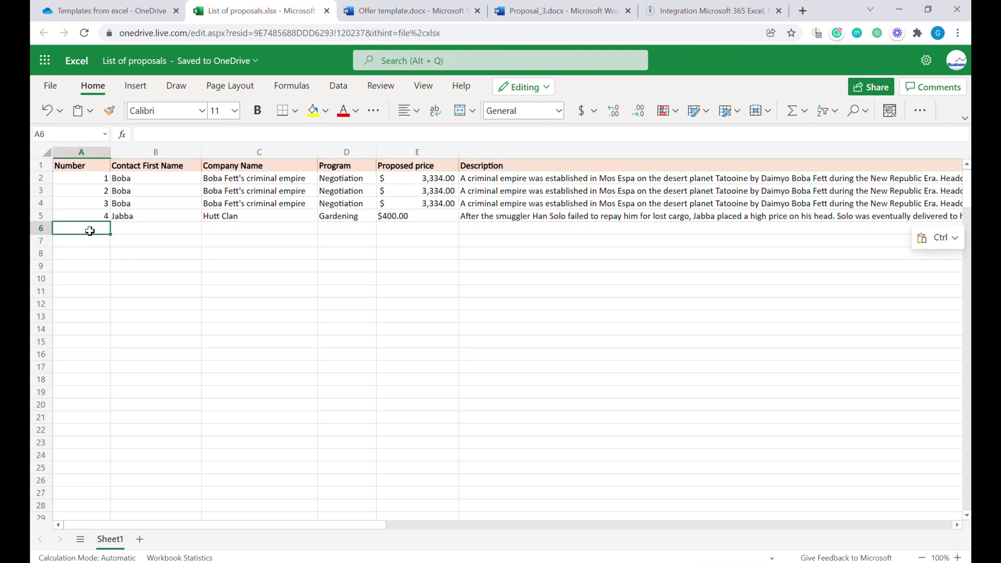
Step: Overwrite row 6 with Wookie, The Resistance, Driving and a price of 800
{"action": "left_click", "coordinate": [153, 235]}
{"action": "type", "text": "Wookie"}
{"action": "key", "text": "Tab"}
{"action": "type", "text": "The Resistance"}
{"action": "key", "text": "Tab"}
{"action": "type", "text": "Driving"}
{"action": "key", "text": "Tab"}
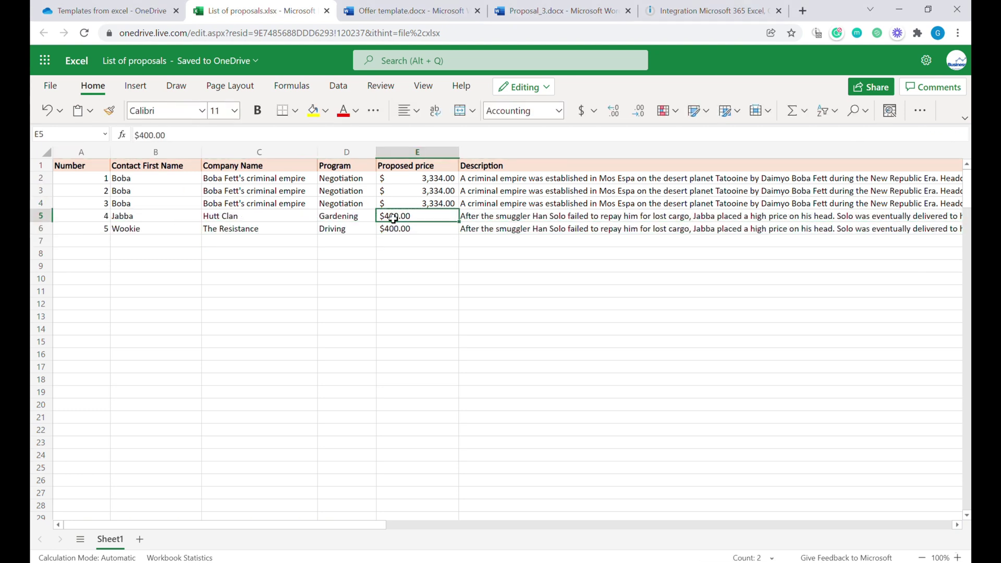
{"action": "type", "text": "800"}
{"action": "left_click", "coordinate": [467, 265]}
{"action": "left_click", "coordinate": [709, 8]}
{"action": "left_click_drag", "start_coordinate": [320, 200], "coordinate": [365, 167]}
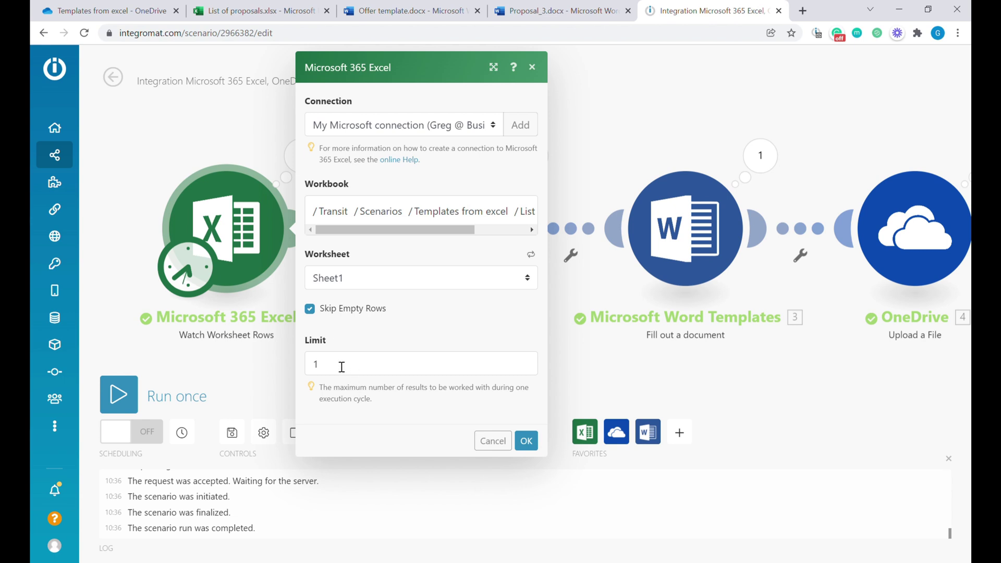
Step: Set the Excel trigger's row Limit to 50 and confirm the settings
{"action": "double_click", "coordinate": [341, 366]}
{"action": "type", "text": "50"}
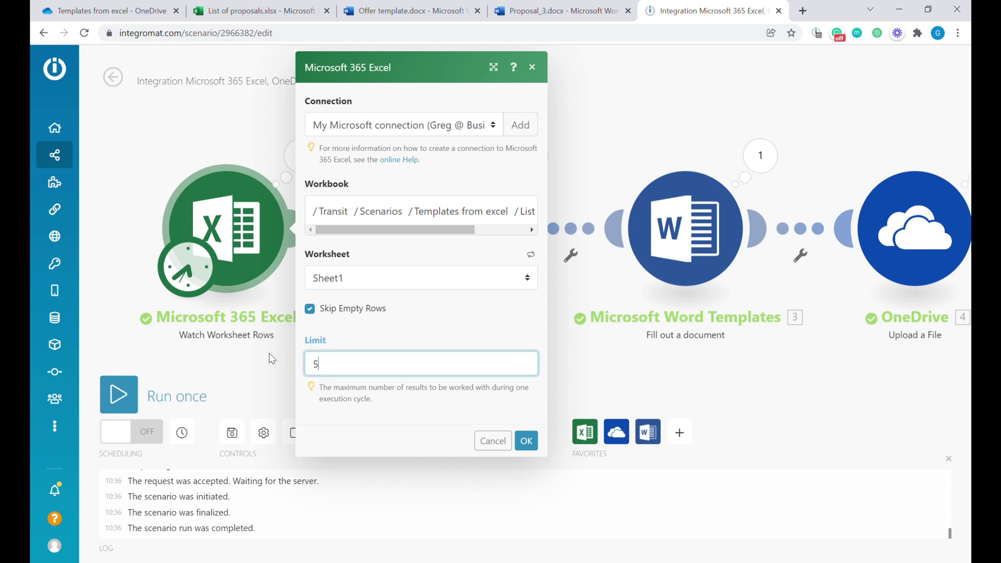
{"action": "left_click", "coordinate": [526, 440]}
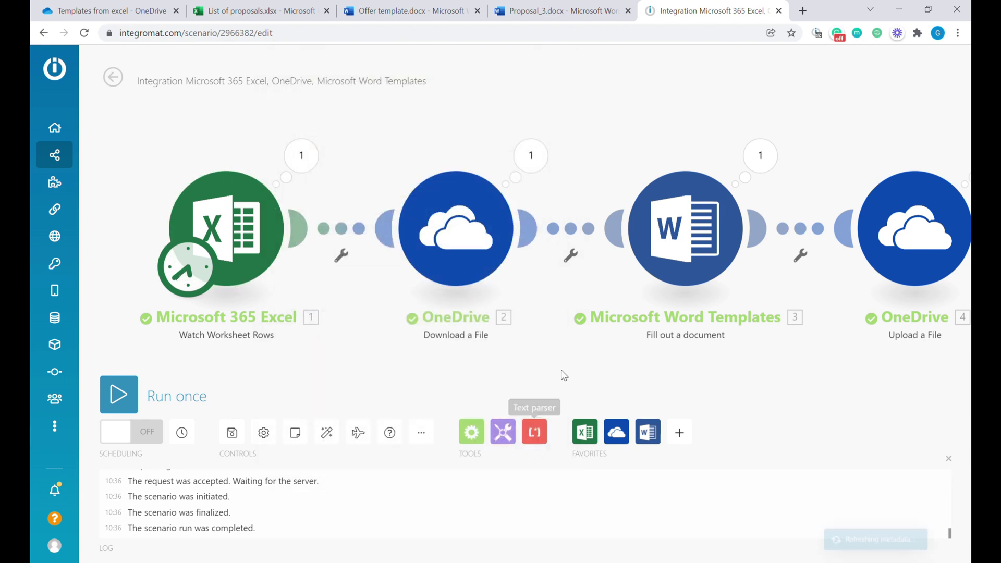
Step: Run the scenario once so it generates proposals for the two new rows
{"action": "scroll", "coordinate": [529, 318], "scroll_direction": "down", "scroll_amount": 2}
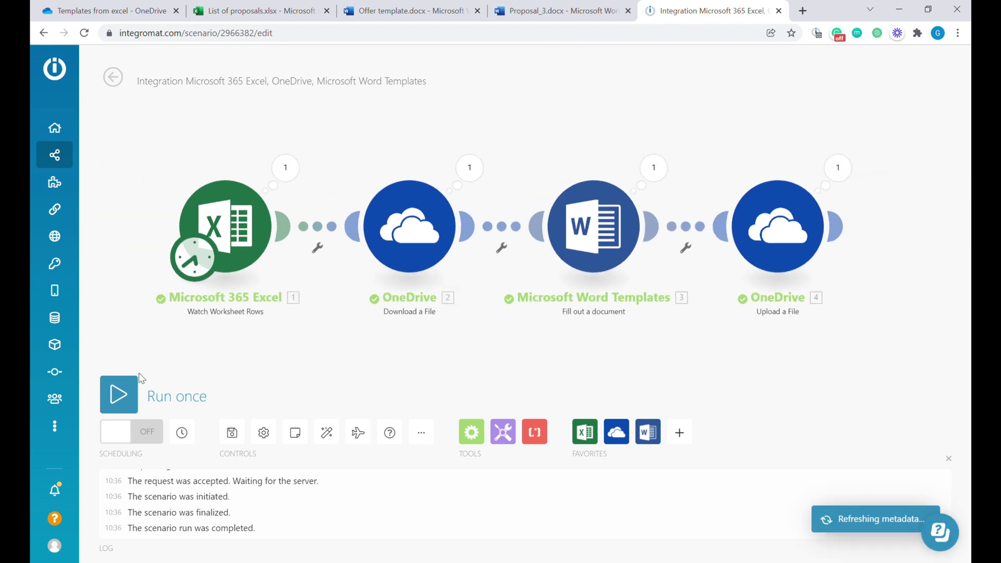
{"action": "left_click", "coordinate": [128, 404]}
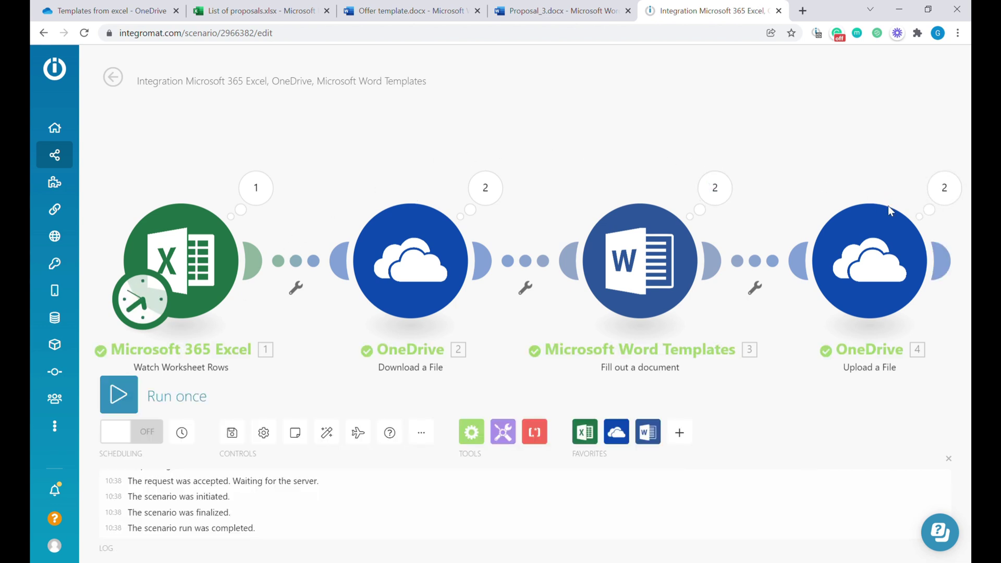
{"action": "left_click", "coordinate": [106, 7]}
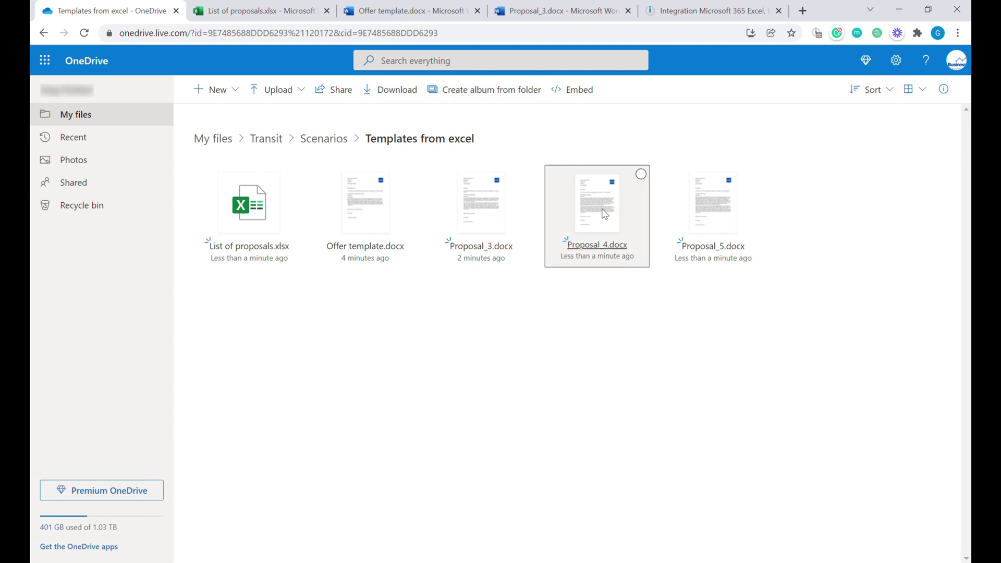
Step: Open Proposal_4.docx and cross-check it against the spreadsheet, confirming rows 7 and 8 are empty
{"action": "left_click", "coordinate": [597, 246]}
{"action": "key", "text": "ctrl+1"}
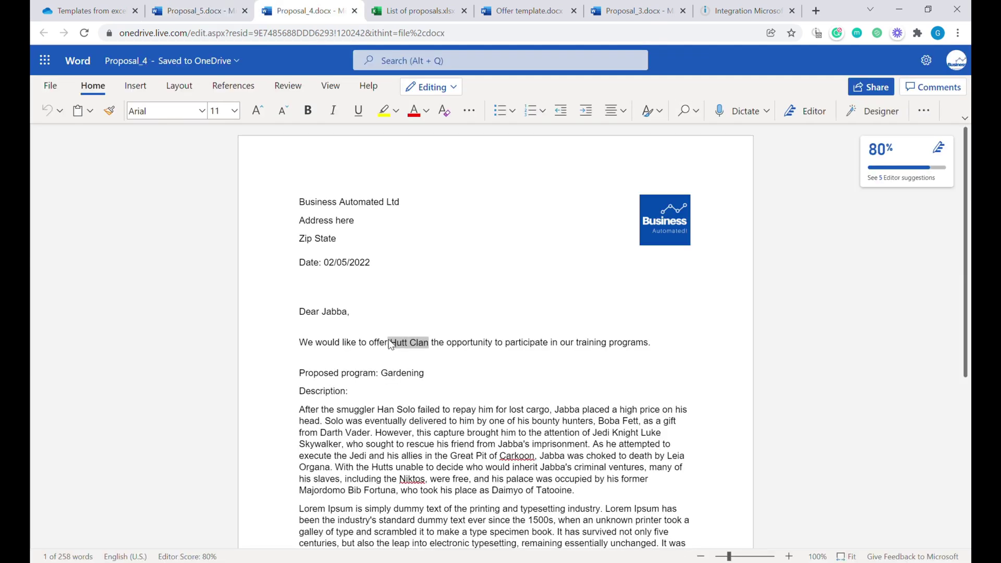
{"action": "left_click", "coordinate": [416, 6]}
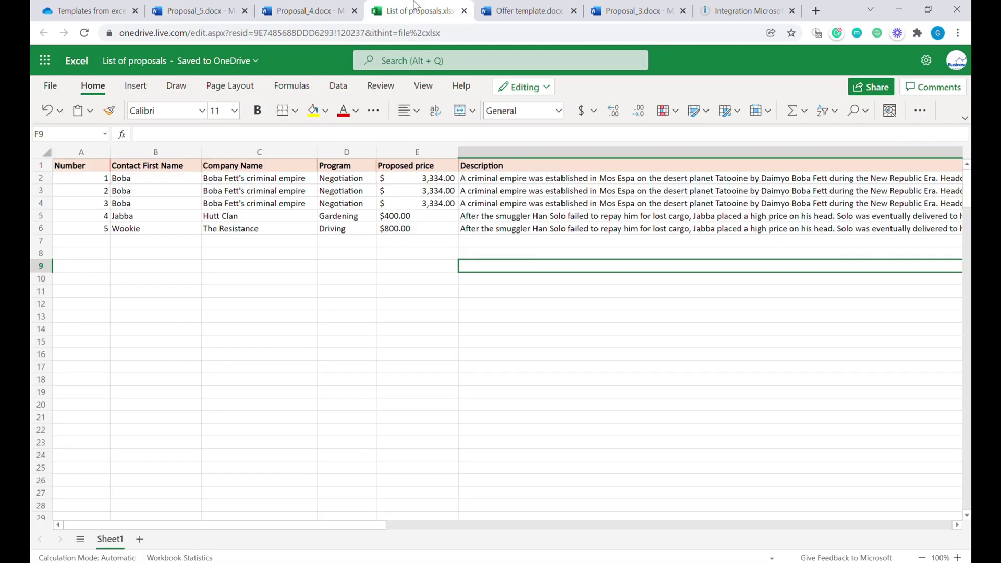
{"action": "left_click_drag", "start_coordinate": [98, 243], "coordinate": [518, 252]}
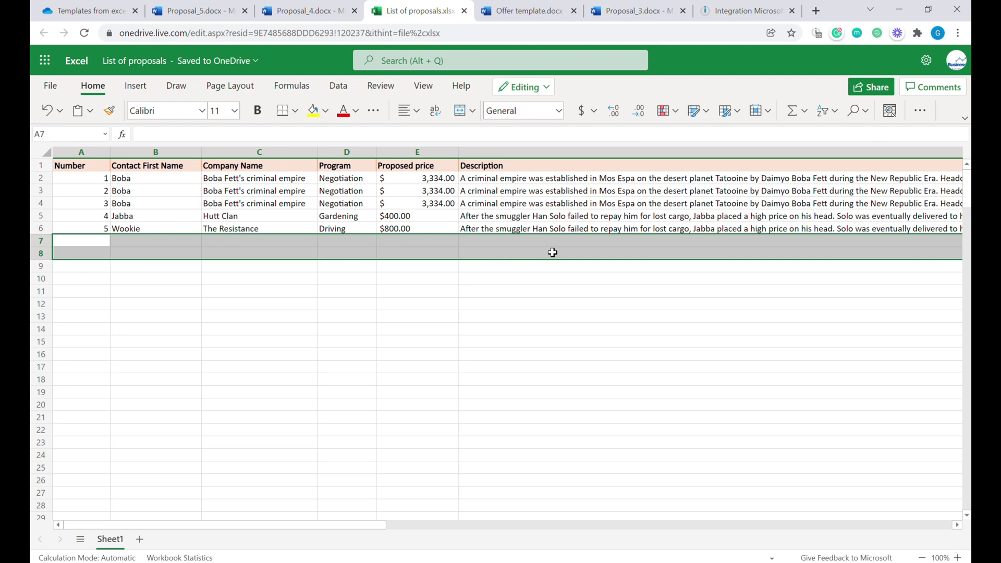
{"action": "left_click", "coordinate": [86, 11]}
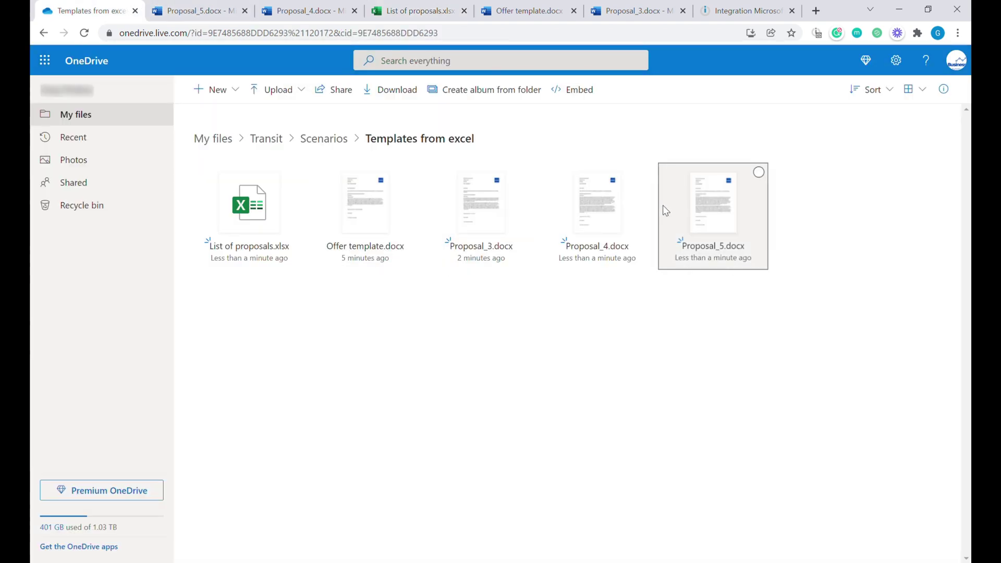
Step: Run the scenario once more, seeing only the Excel trigger fire, then view Offer template.docx
{"action": "left_click", "coordinate": [737, 15]}
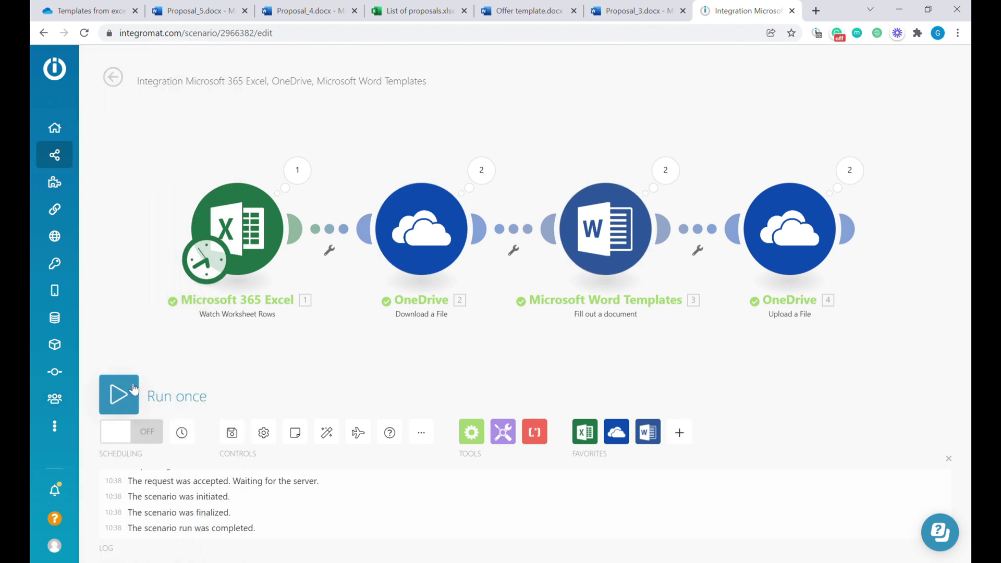
{"action": "left_click", "coordinate": [119, 395]}
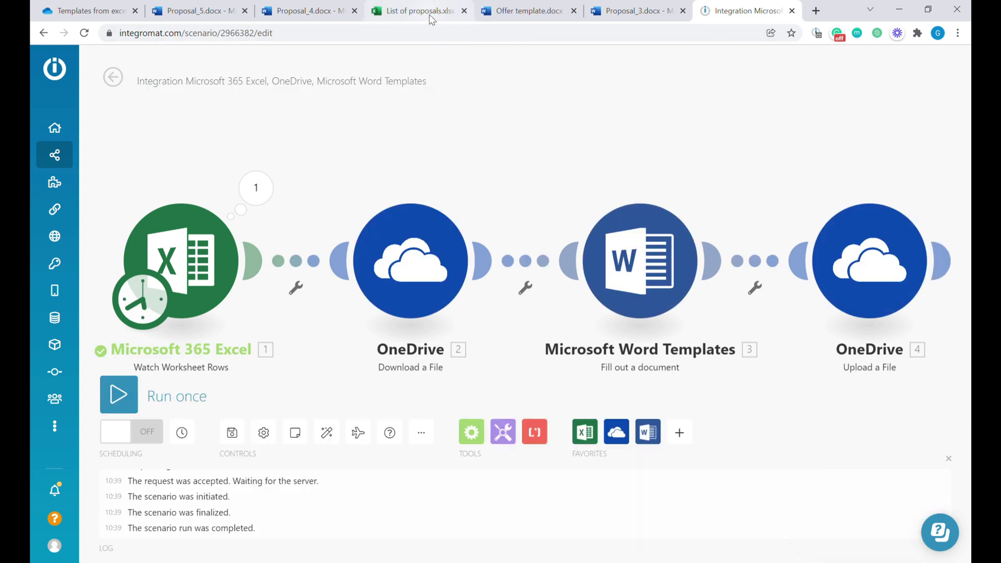
{"action": "left_click", "coordinate": [531, 14]}
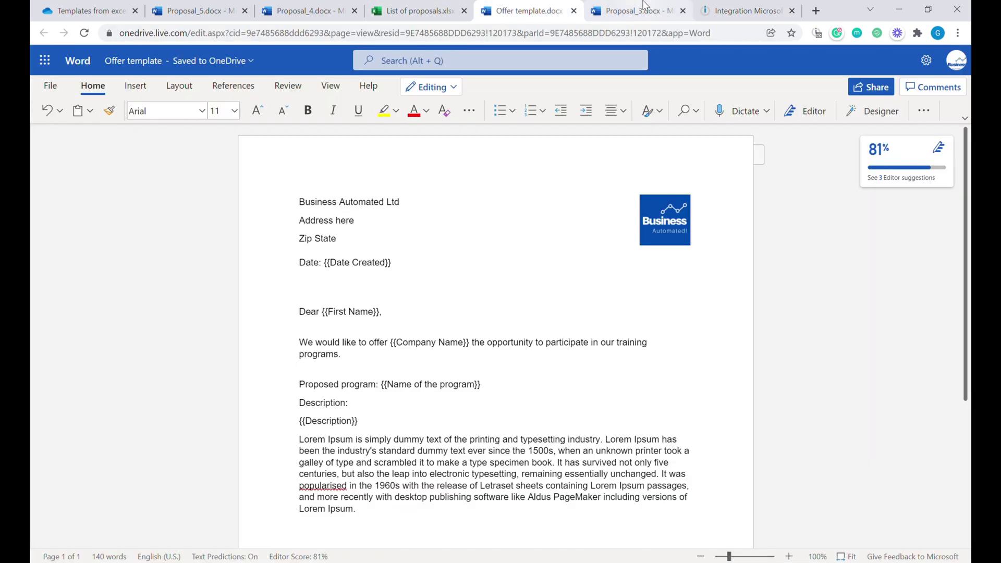